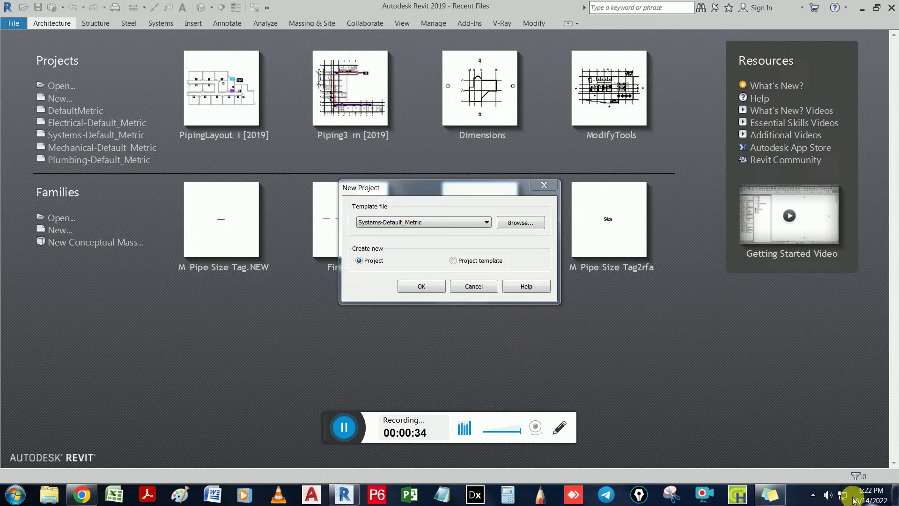
Cancel the New Project dialog without creating a project
{"action": "left_click", "coordinate": [826, 497]}
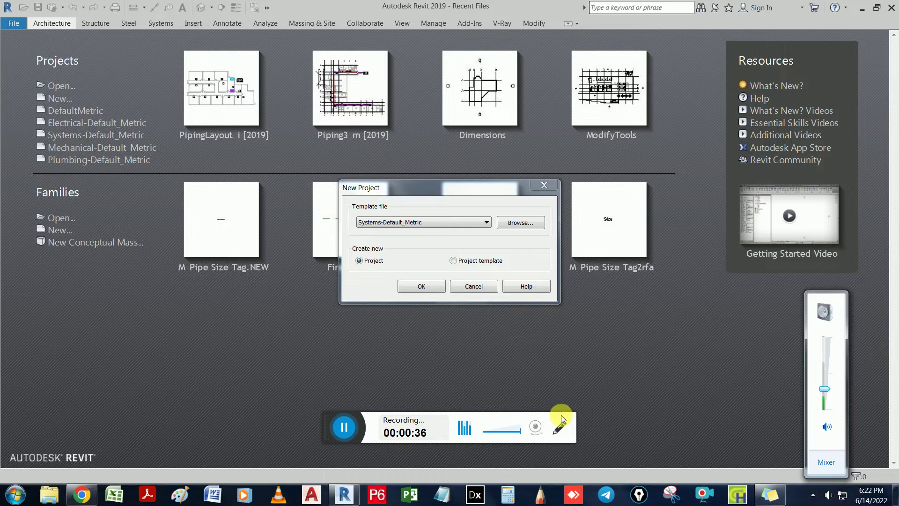
{"action": "left_click", "coordinate": [258, 455]}
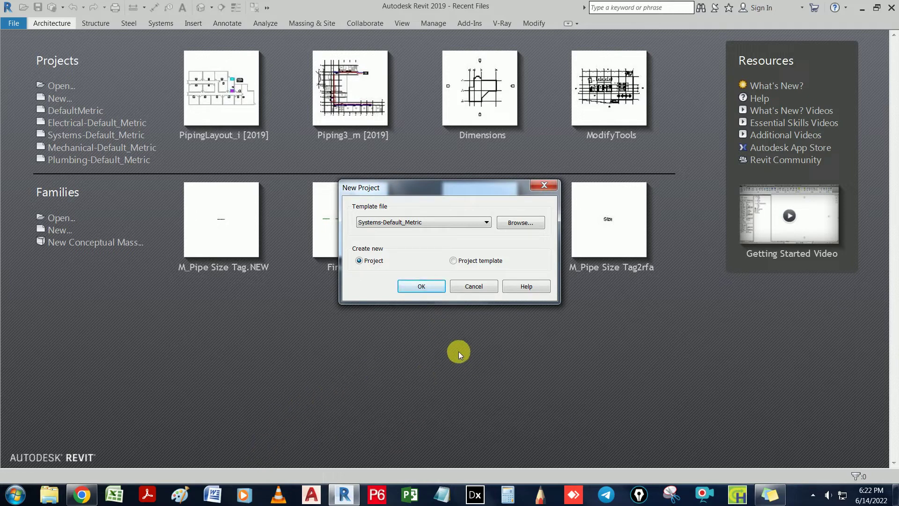
{"action": "left_click", "coordinate": [474, 287]}
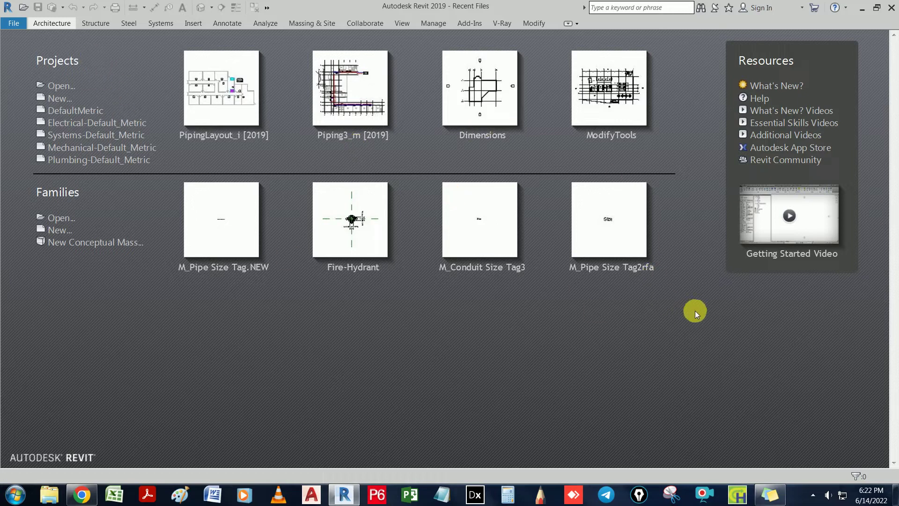
Look through the View tab's User Interface list without changes, then start a new project
{"action": "left_click", "coordinate": [404, 24]}
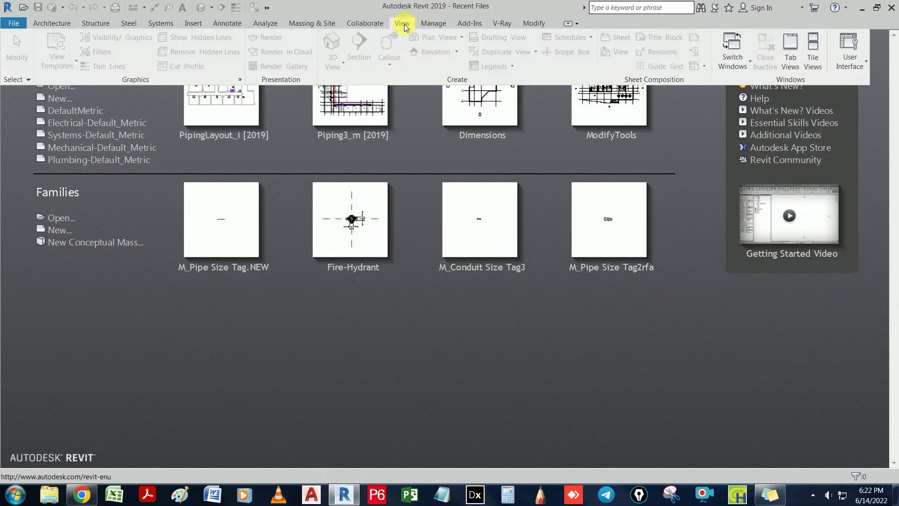
{"action": "left_click", "coordinate": [842, 50]}
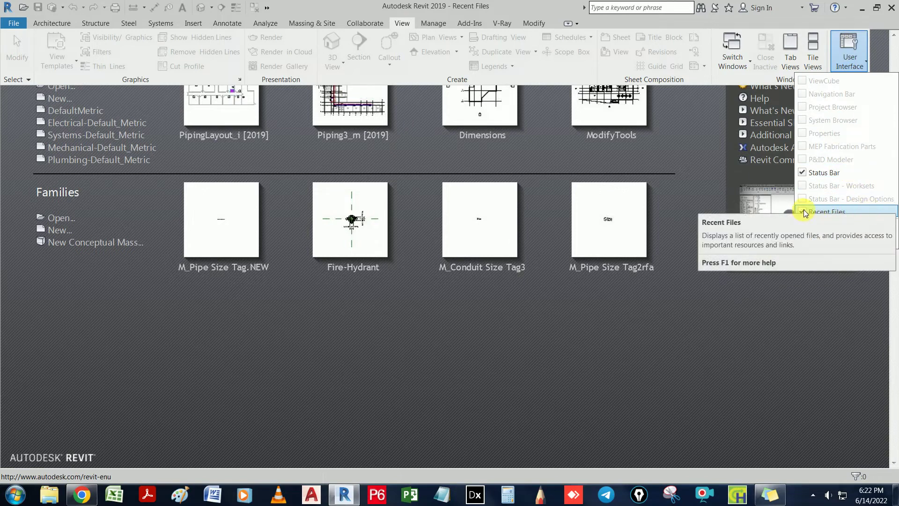
{"action": "left_click", "coordinate": [679, 306]}
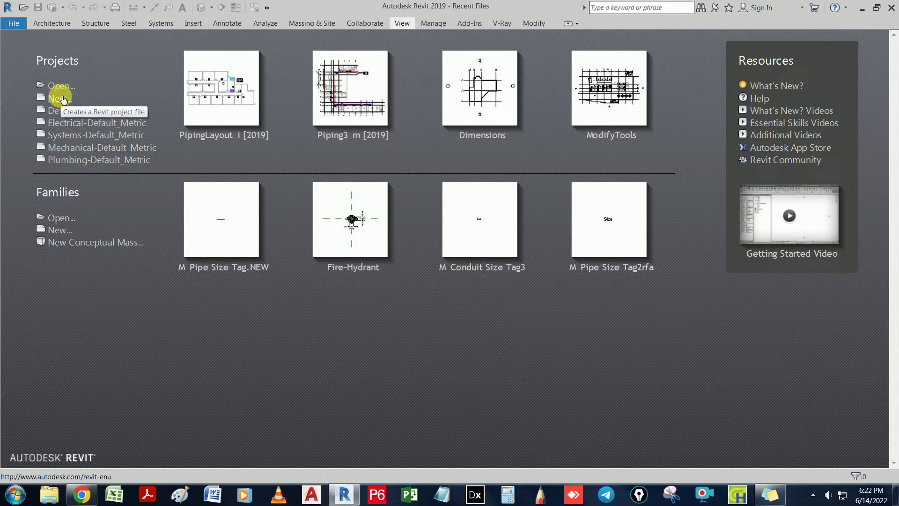
{"action": "left_click", "coordinate": [61, 98]}
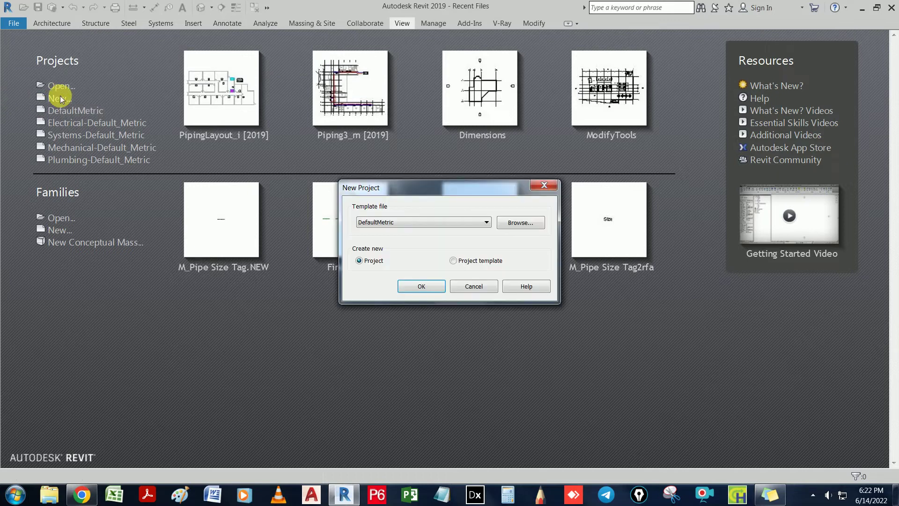
Create a new Project from the Systems-Default_Metric template
{"action": "left_click", "coordinate": [417, 219]}
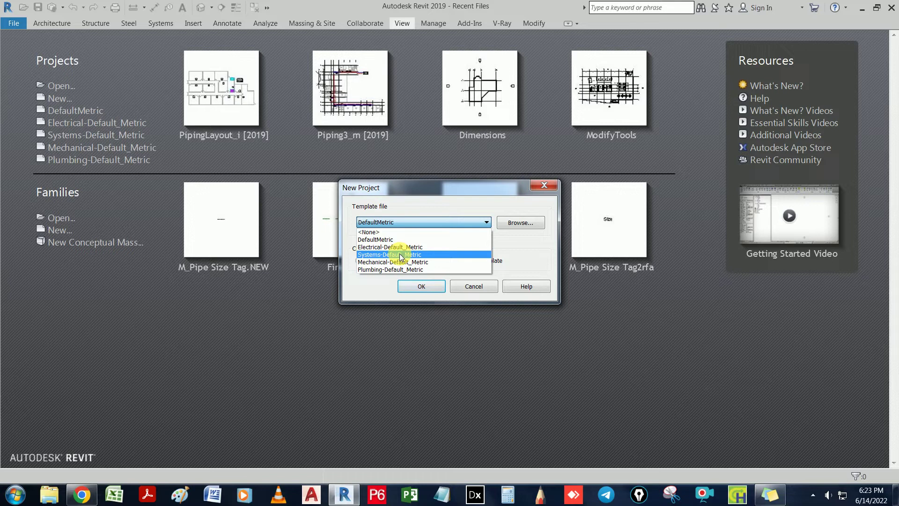
{"action": "left_click", "coordinate": [401, 255]}
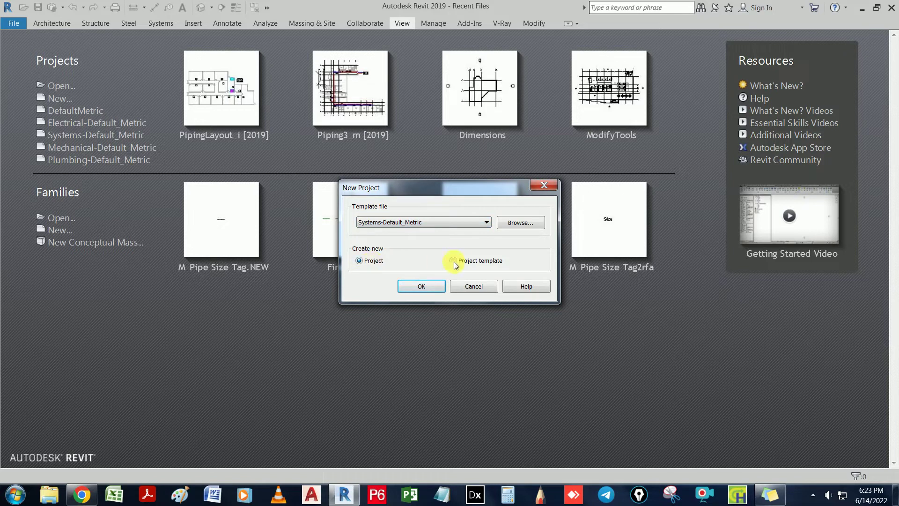
{"action": "left_click", "coordinate": [415, 286]}
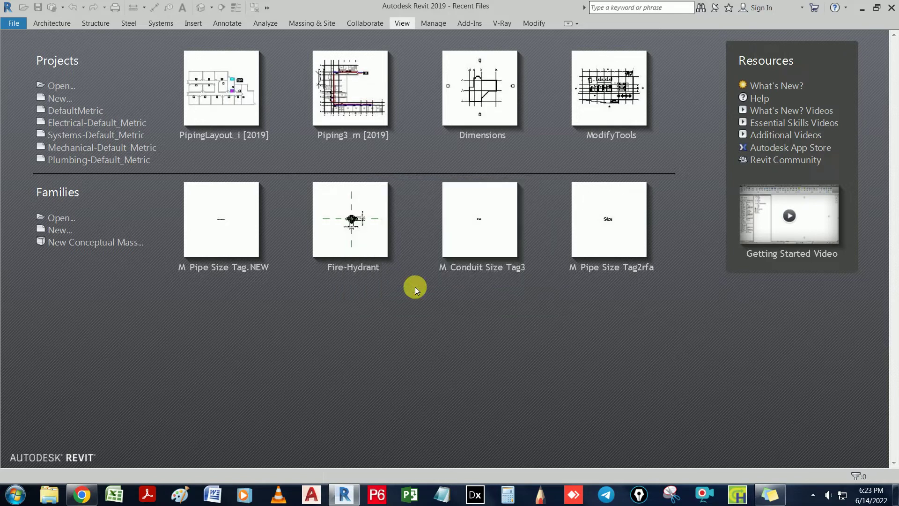
{"action": "left_click", "coordinate": [830, 495]}
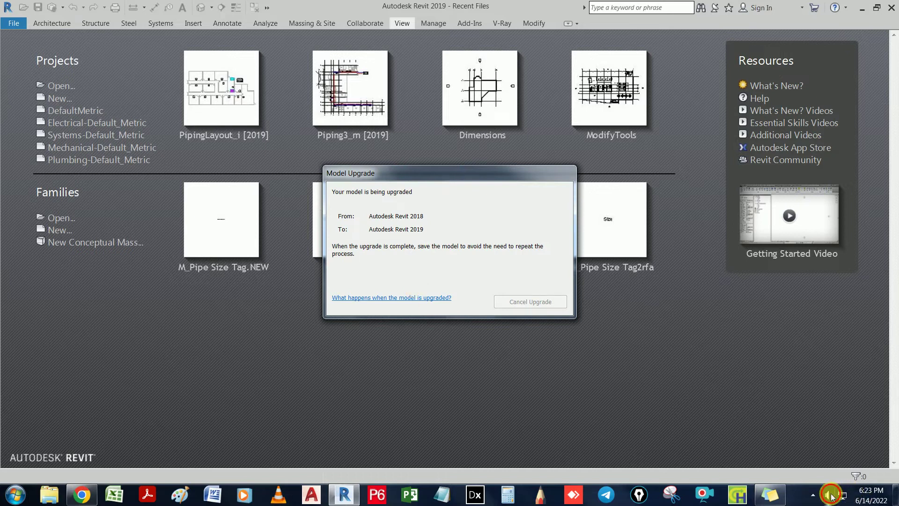
{"action": "left_click", "coordinate": [724, 408]}
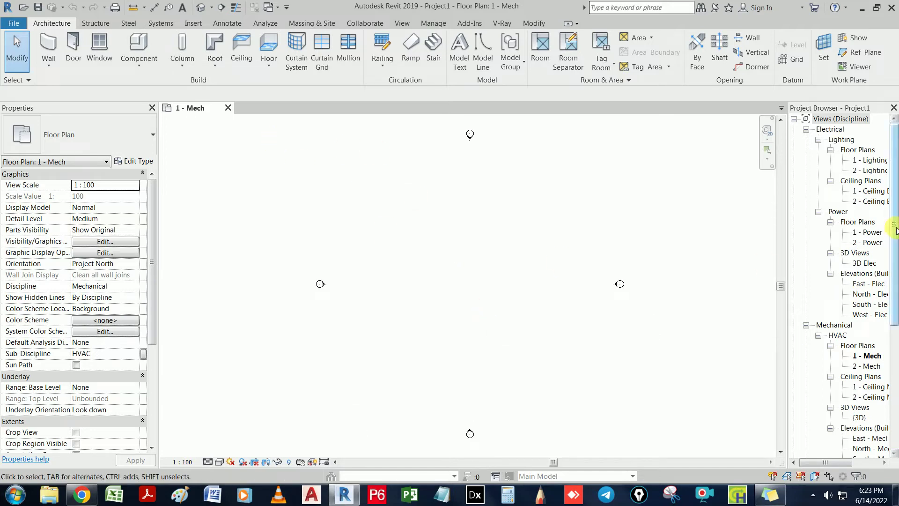
{"action": "mouse_move", "coordinate": [895, 212]}
{"action": "left_mouse_down"}
{"action": "mouse_move", "coordinate": [895, 277]}
{"action": "mouse_move", "coordinate": [895, 123]}
{"action": "left_mouse_up"}
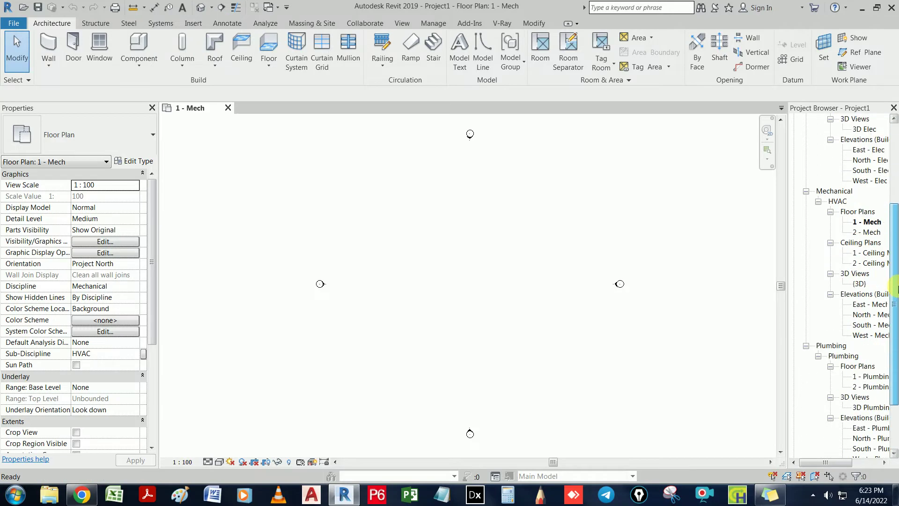
Collapse the Electrical and Plumbing branches in the Project Browser and select Revit Links
{"action": "left_click", "coordinate": [841, 118]}
{"action": "left_click", "coordinate": [806, 130]}
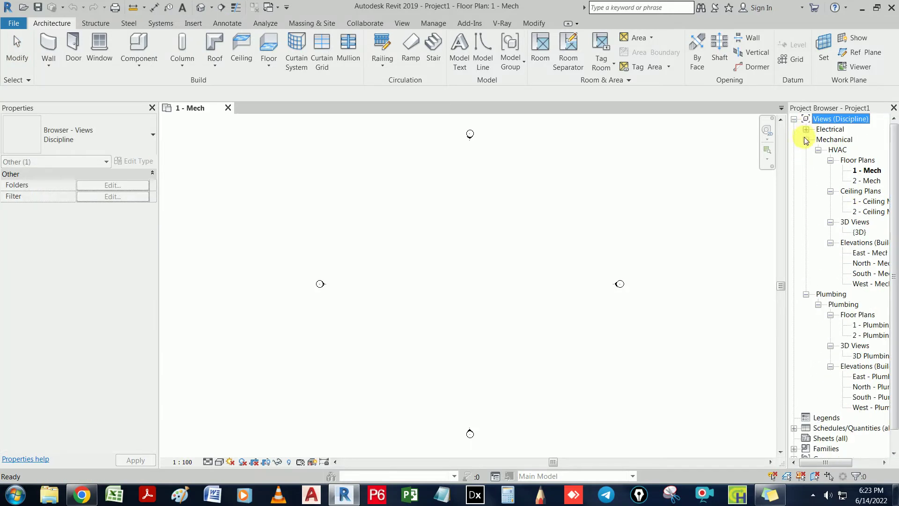
{"action": "left_click", "coordinate": [806, 294]}
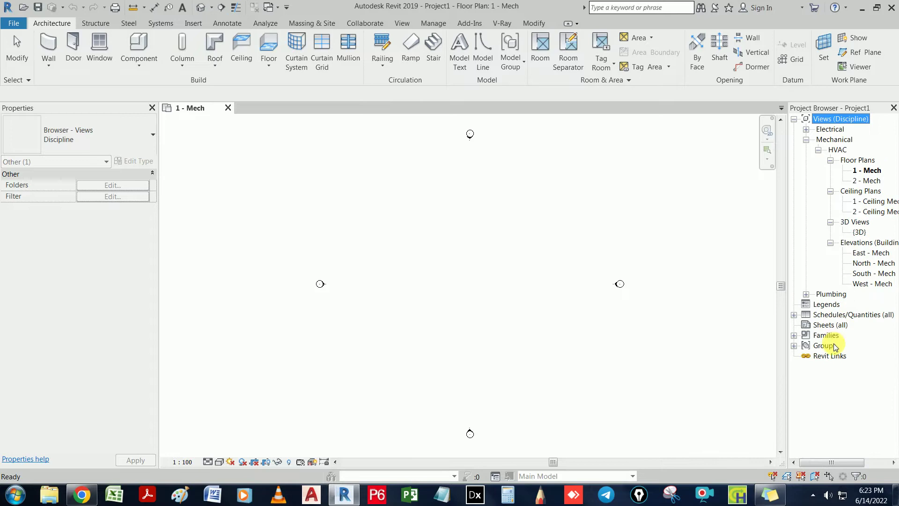
{"action": "left_click", "coordinate": [827, 356]}
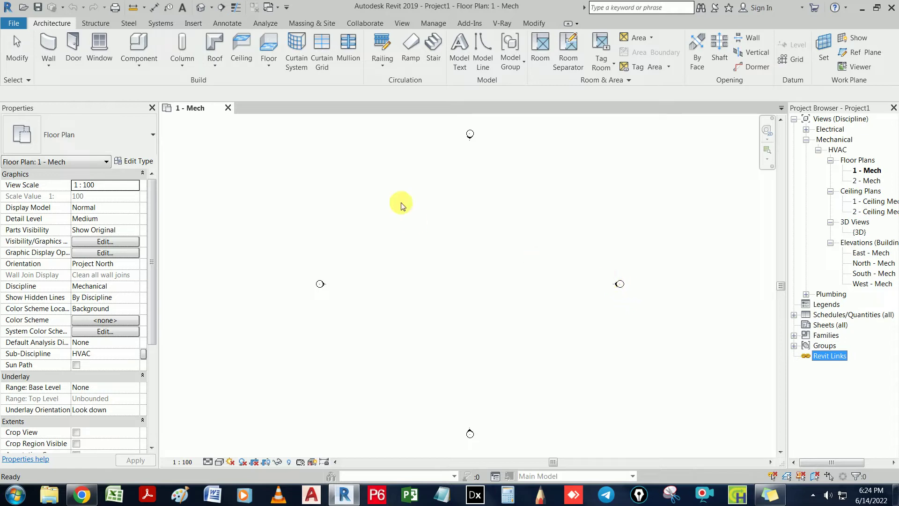
{"action": "left_click", "coordinate": [194, 24]}
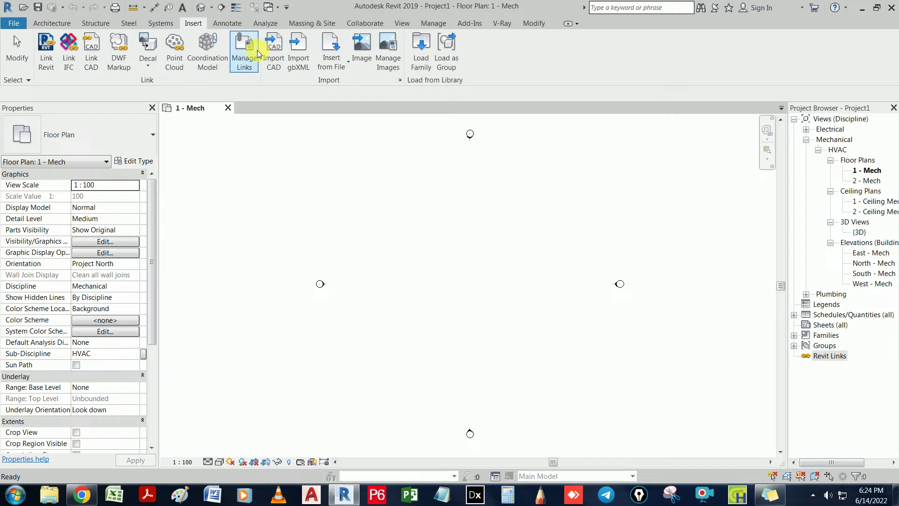
Open Manage Links from the Insert tab, which shows no linked Revit models yet
{"action": "left_click", "coordinate": [52, 24]}
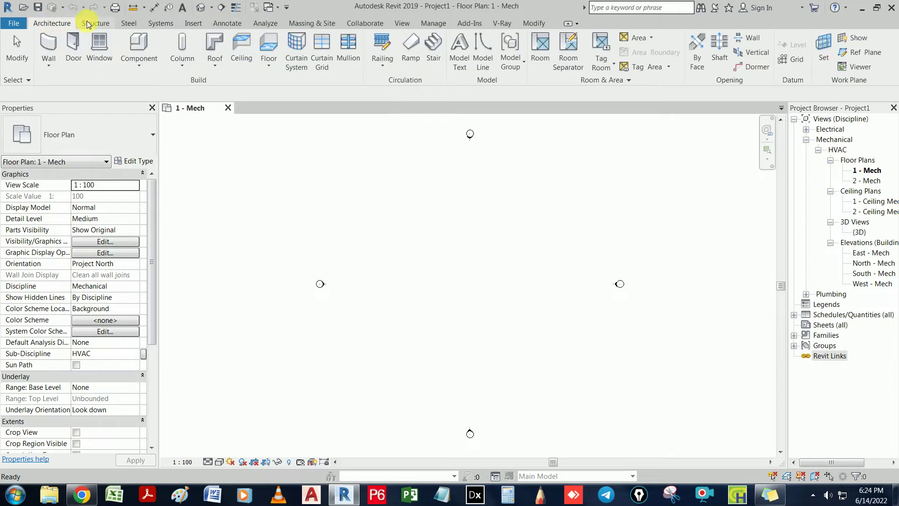
{"action": "left_click", "coordinate": [127, 23]}
{"action": "left_click", "coordinate": [193, 24]}
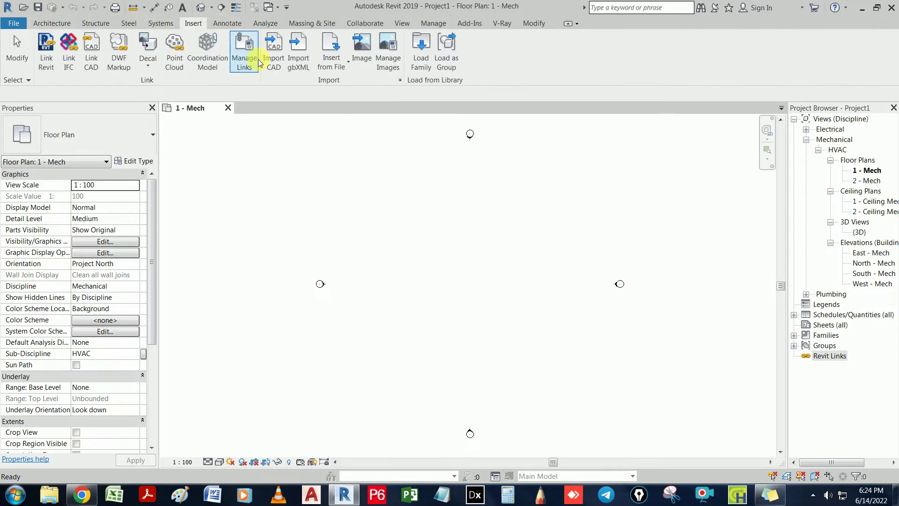
{"action": "mouse_move", "coordinate": [103, 80]}
{"action": "left_mouse_down"}
{"action": "mouse_move", "coordinate": [303, 233]}
{"action": "mouse_move", "coordinate": [302, 224]}
{"action": "left_mouse_up"}
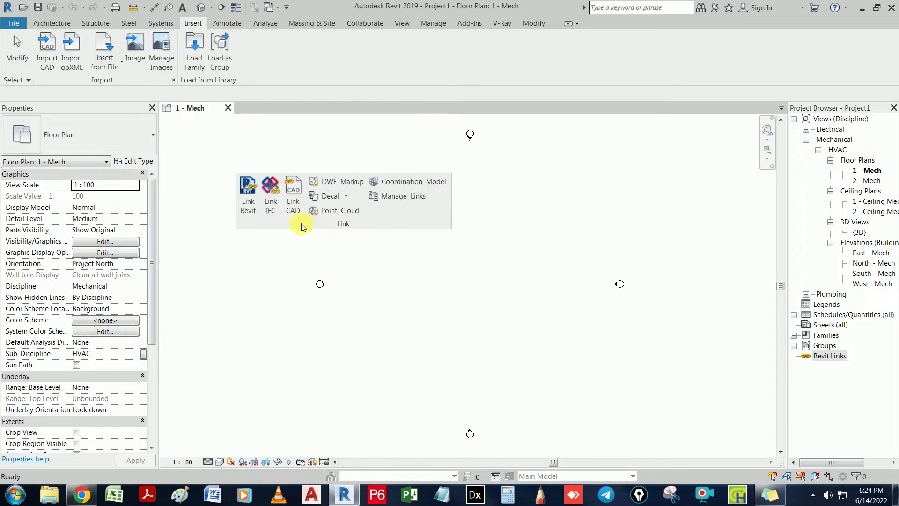
{"action": "mouse_move", "coordinate": [343, 202]}
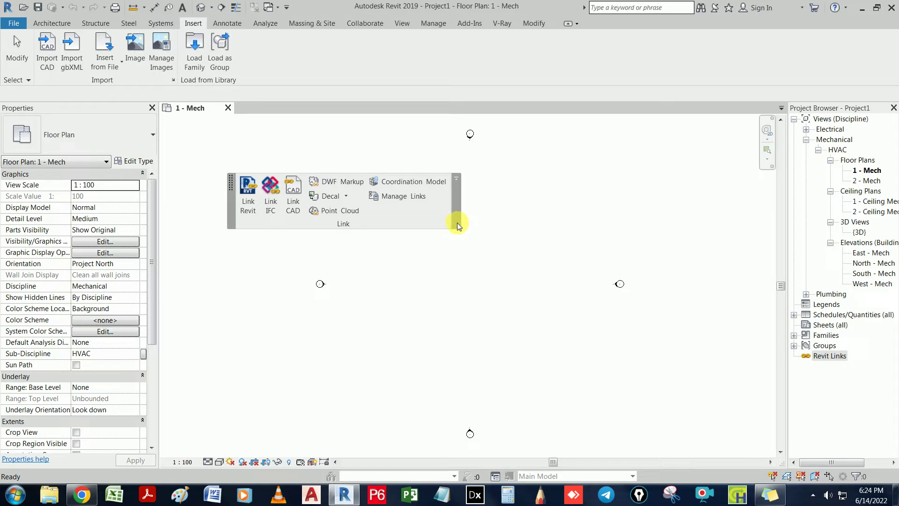
{"action": "left_click", "coordinate": [458, 181]}
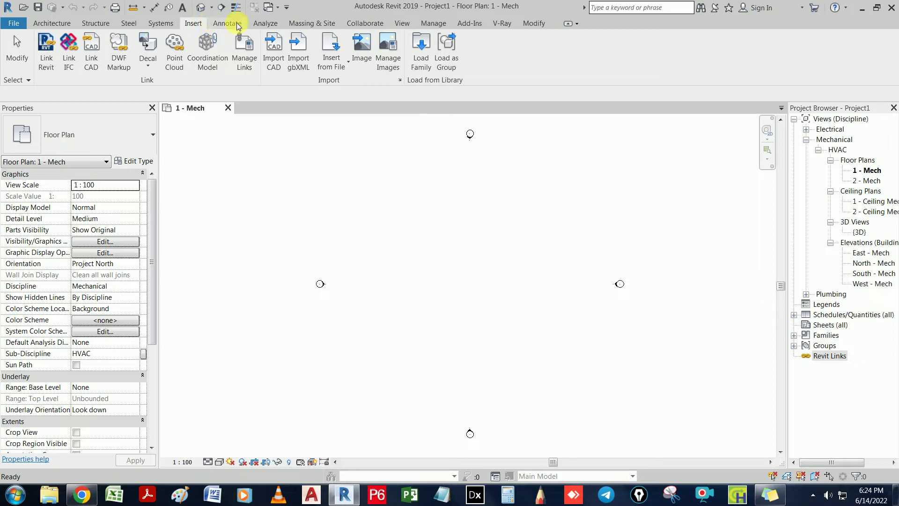
{"action": "left_click", "coordinate": [434, 22]}
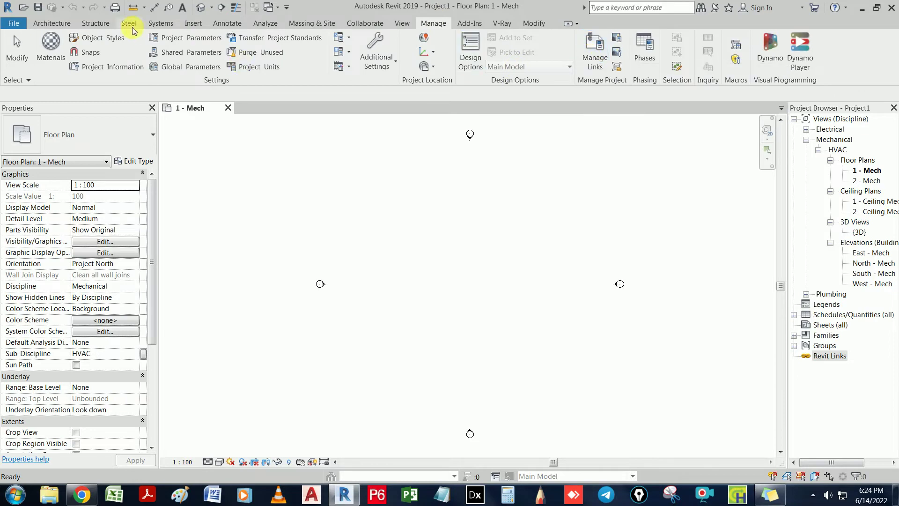
{"action": "left_click", "coordinate": [193, 23]}
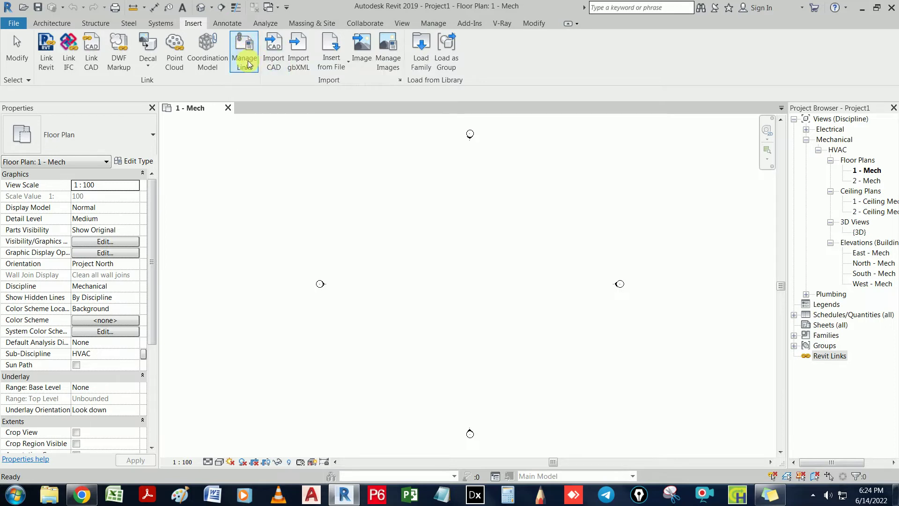
{"action": "left_click", "coordinate": [244, 61]}
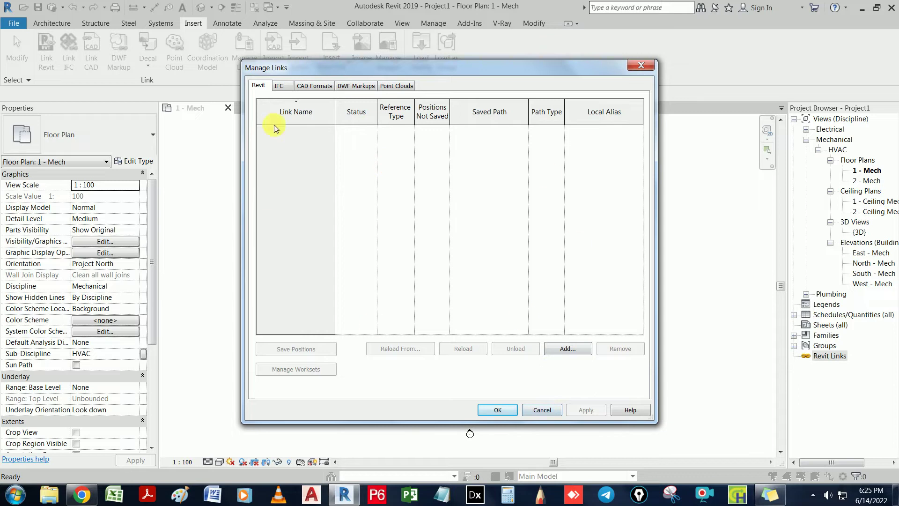
Link Building_m [2019].rvt as an overlay and confirm it in Manage Links
{"action": "left_click", "coordinate": [538, 410]}
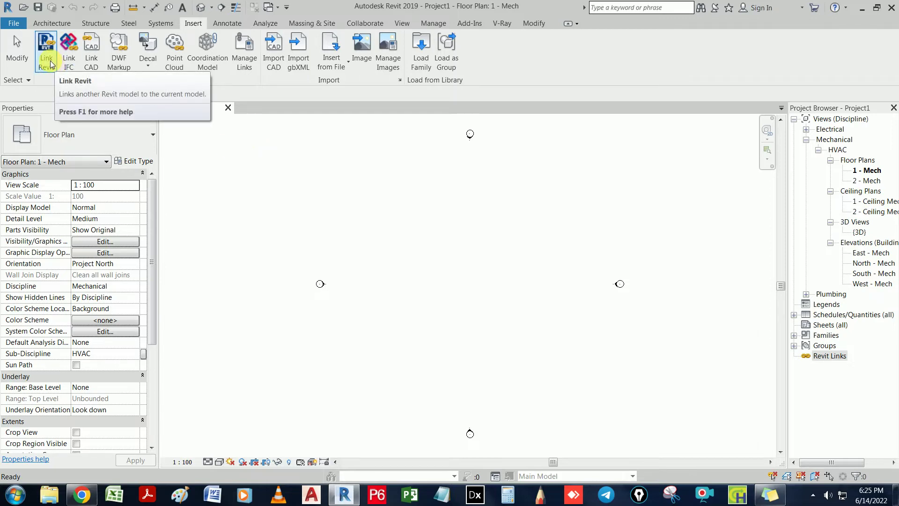
{"action": "left_click", "coordinate": [243, 47]}
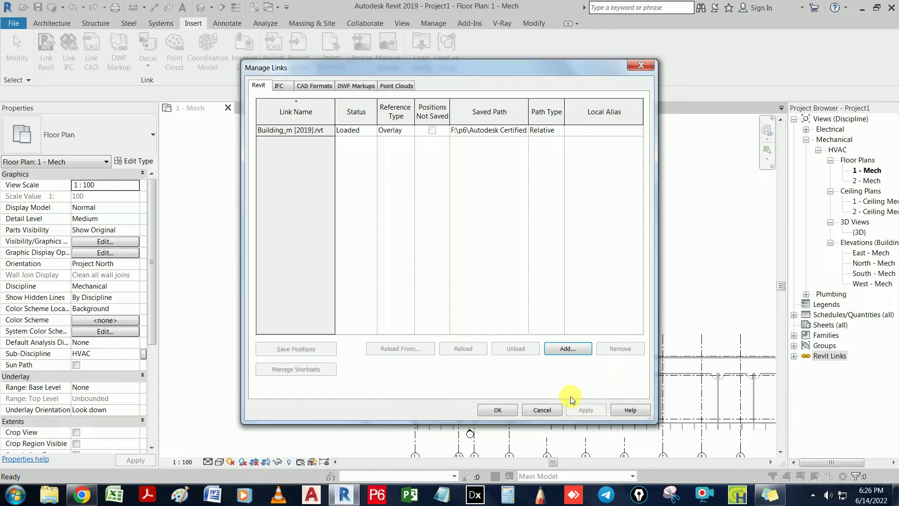
{"action": "left_click", "coordinate": [495, 409]}
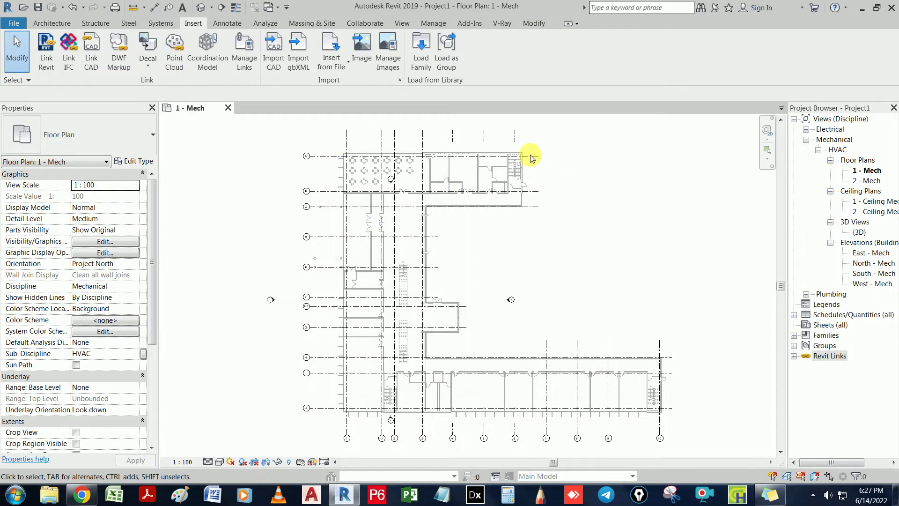
Move the right and left elevation markers outside the building
{"action": "left_click_drag", "start_coordinate": [542, 135], "coordinate": [471, 225]}
{"action": "left_click_drag", "start_coordinate": [330, 216], "coordinate": [239, 337]}
{"action": "left_click", "coordinate": [255, 275]}
{"action": "left_click", "coordinate": [53, 23]}
{"action": "left_click", "coordinate": [440, 161]}
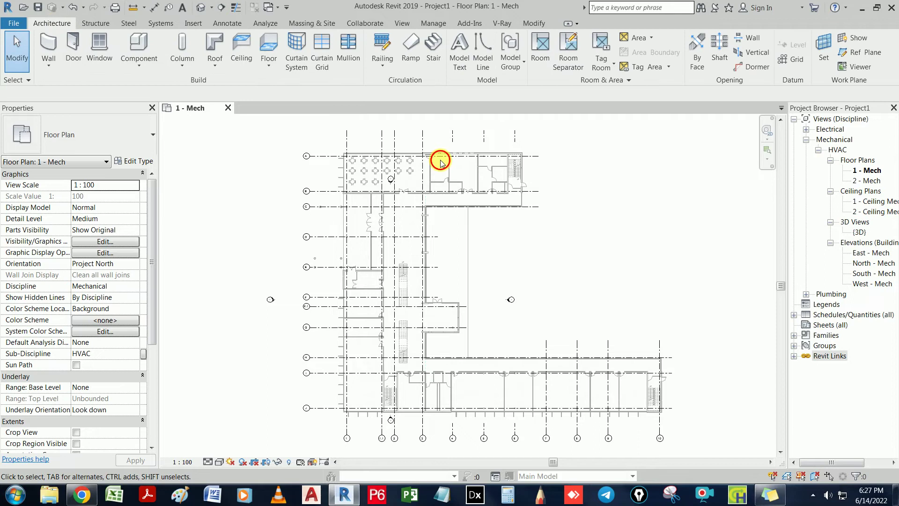
{"action": "mouse_move", "coordinate": [480, 247]}
{"action": "left_mouse_down"}
{"action": "mouse_move", "coordinate": [395, 360]}
{"action": "mouse_move", "coordinate": [400, 412]}
{"action": "left_mouse_up"}
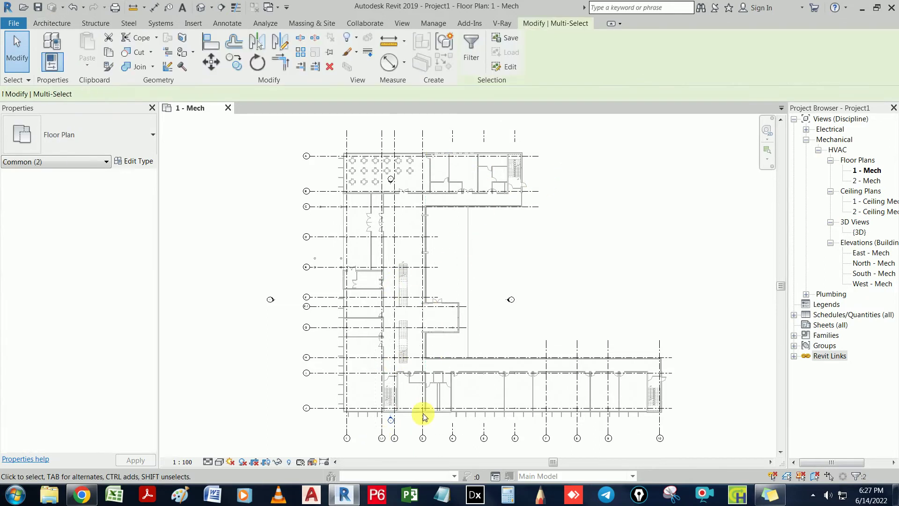
{"action": "key", "text": "Escape"}
{"action": "left_click", "coordinate": [510, 301]}
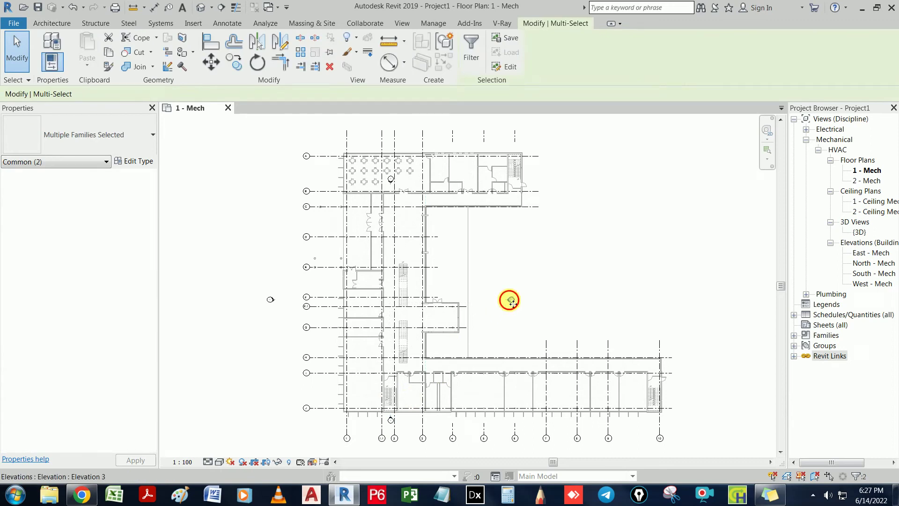
{"action": "left_click_drag", "start_coordinate": [627, 305], "coordinate": [627, 305]}
{"action": "left_click_drag", "start_coordinate": [250, 278], "coordinate": [307, 332]}
{"action": "left_click_drag", "start_coordinate": [270, 301], "coordinate": [224, 302]}
Move the top elevation marker up and the bottom one down, clear of the building
{"action": "scroll", "coordinate": [331, 301], "scroll_direction": "down", "scroll_amount": 1}
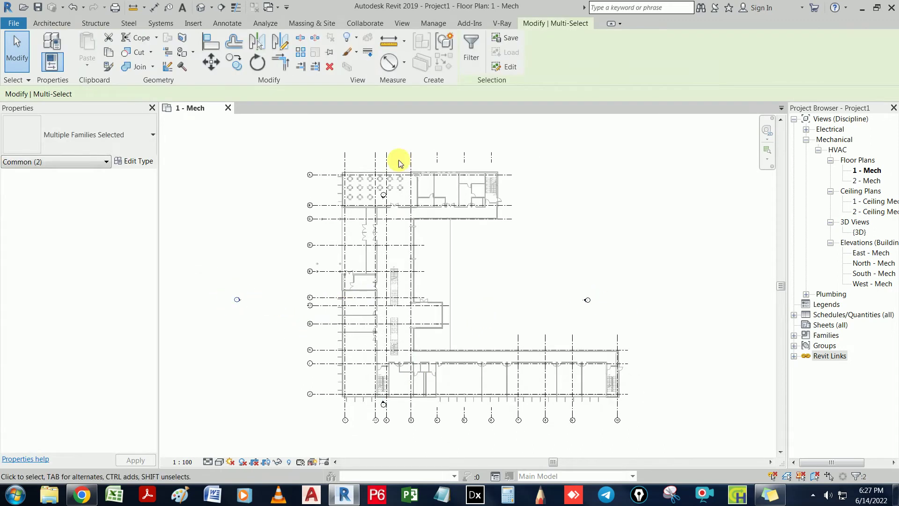
{"action": "left_click", "coordinate": [347, 127]}
{"action": "left_click_drag", "start_coordinate": [383, 195], "coordinate": [437, 121]}
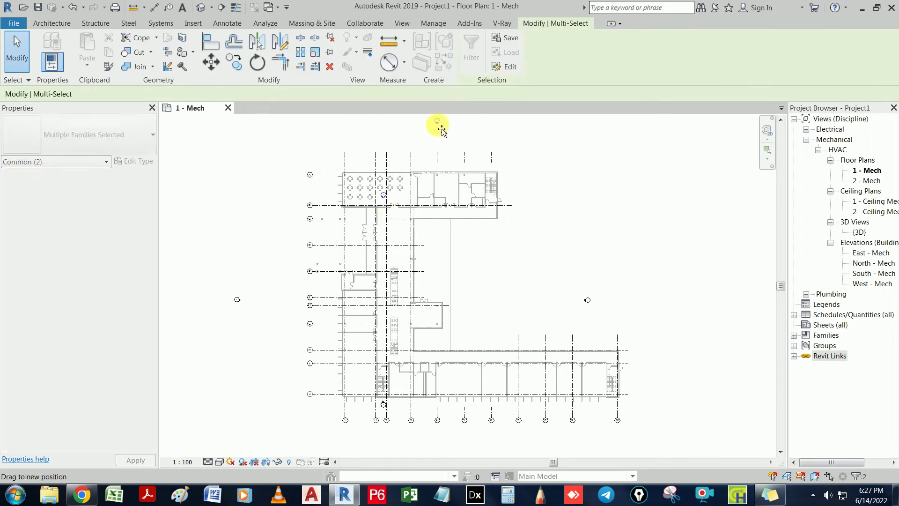
{"action": "middle_click_drag", "start_coordinate": [384, 310], "coordinate": [381, 251]}
{"action": "left_click_drag", "start_coordinate": [291, 296], "coordinate": [437, 394]}
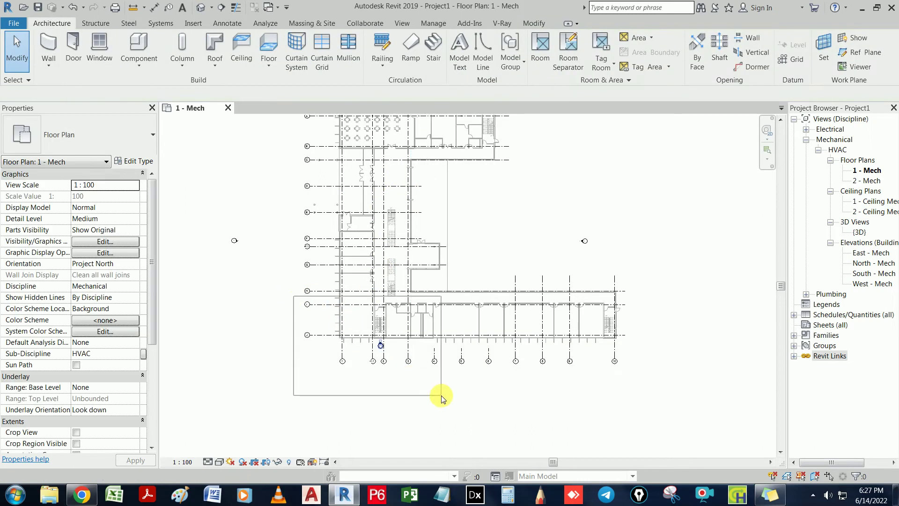
{"action": "left_click_drag", "start_coordinate": [381, 345], "coordinate": [402, 432]}
{"action": "key", "text": "Escape"}
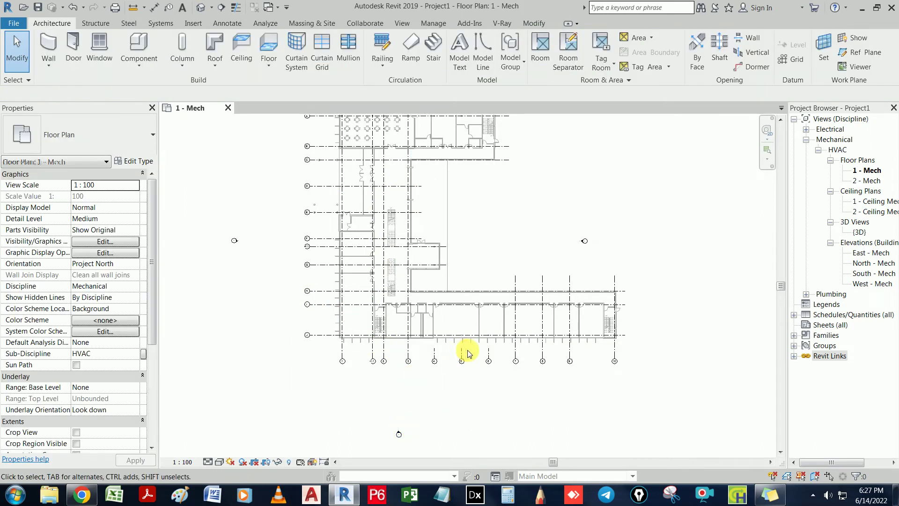
Check the elevation marker selection with Filter, zoom to fit, and open South - Mech
{"action": "scroll", "coordinate": [656, 295], "scroll_direction": "down", "scroll_amount": 2}
{"action": "left_click_drag", "start_coordinate": [638, 241], "coordinate": [326, 438]}
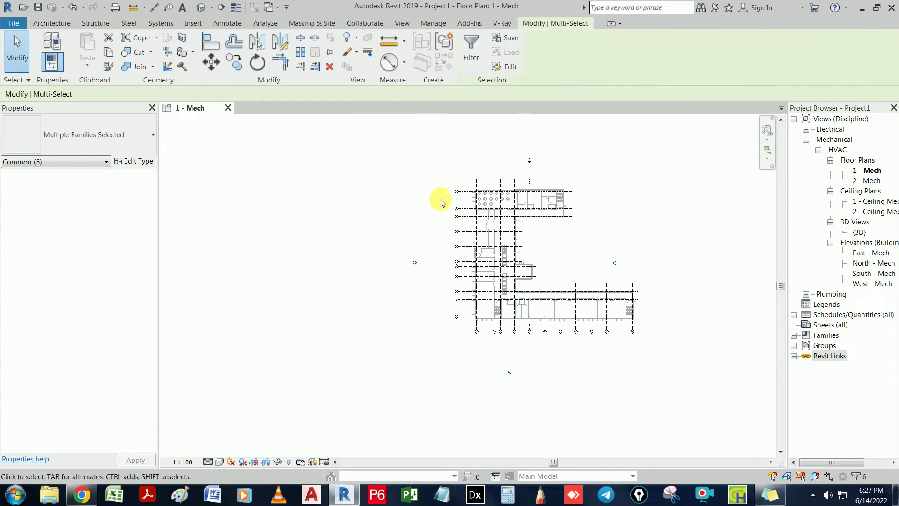
{"action": "left_click", "coordinate": [470, 52]}
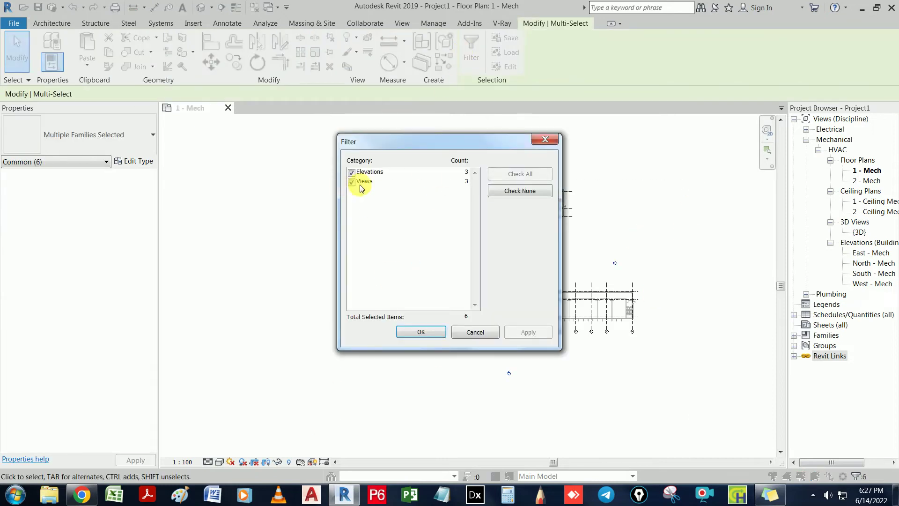
{"action": "left_click", "coordinate": [412, 332]}
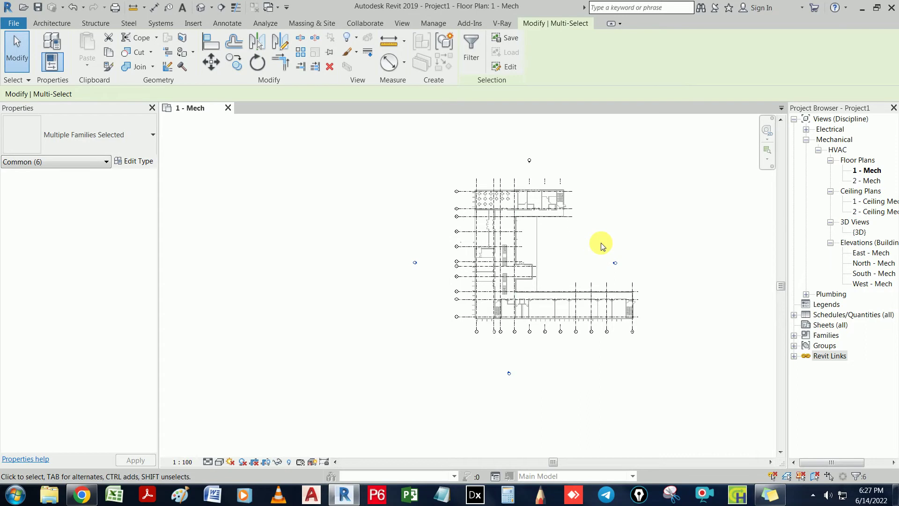
{"action": "left_click", "coordinate": [503, 269]}
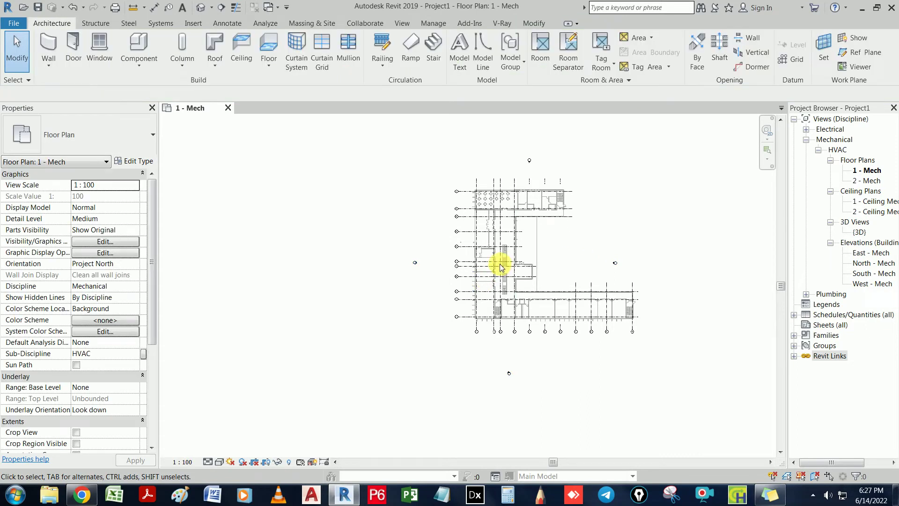
{"action": "left_click", "coordinate": [794, 356]}
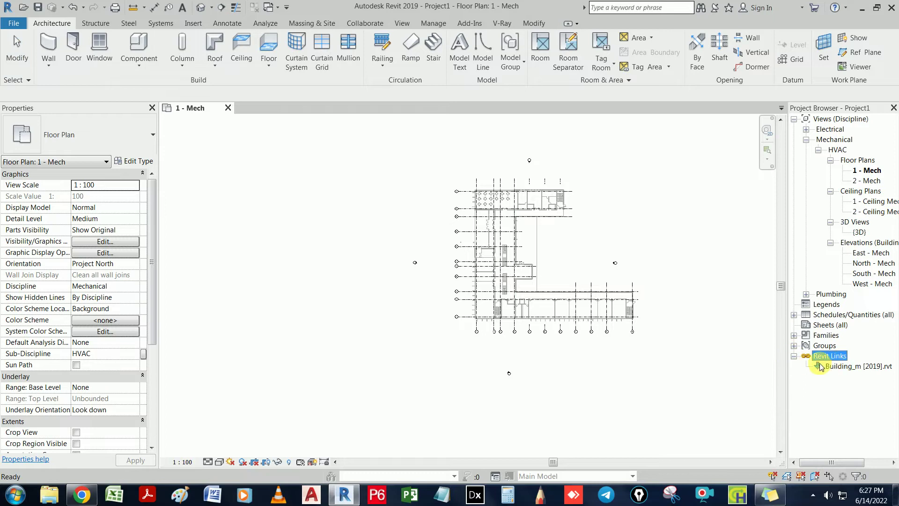
{"action": "left_click", "coordinate": [794, 356]}
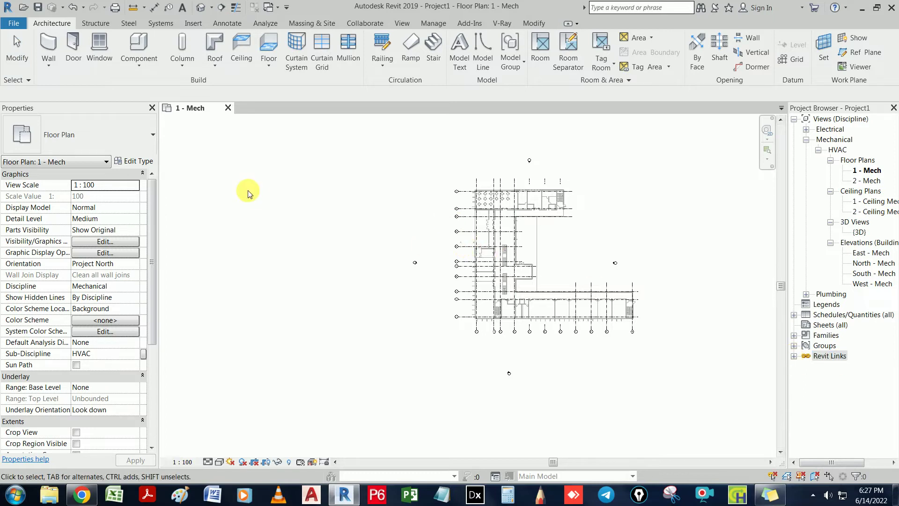
{"action": "key", "text": "z"}
{"action": "key", "text": "f"}
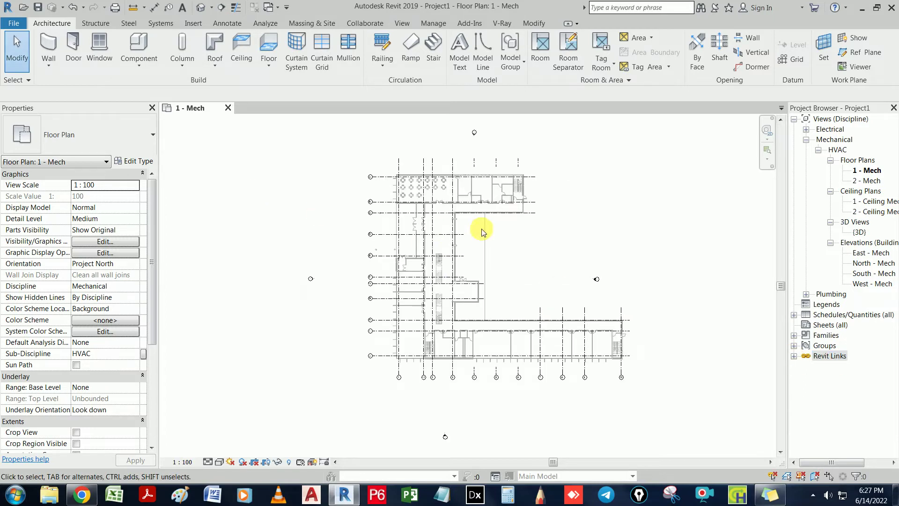
{"action": "double_click", "coordinate": [863, 273]}
Pan the South - Mech elevation and select Level 1 and Level 2 to inspect them
{"action": "middle_click_drag", "start_coordinate": [651, 274], "coordinate": [572, 272]}
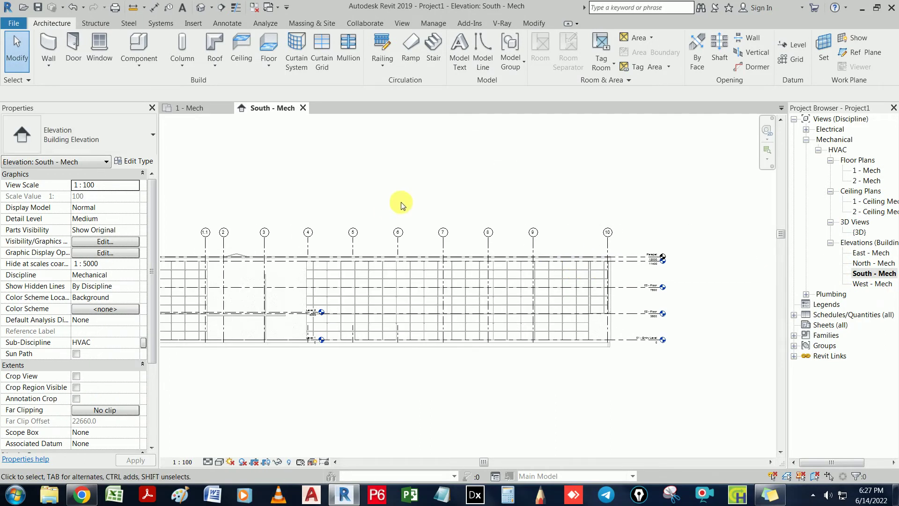
{"action": "middle_click_drag", "start_coordinate": [733, 285], "coordinate": [698, 285]}
{"action": "left_click_drag", "start_coordinate": [677, 231], "coordinate": [601, 363]}
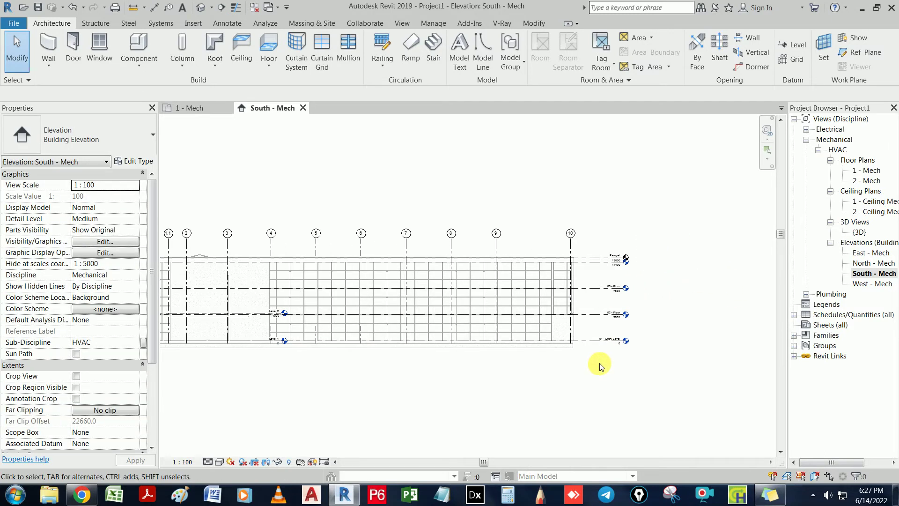
{"action": "left_click_drag", "start_coordinate": [362, 192], "coordinate": [252, 367]}
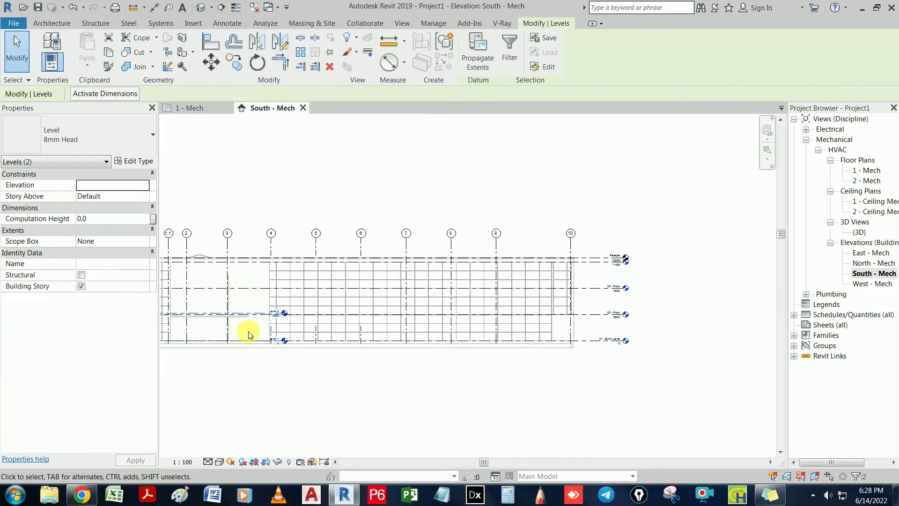
{"action": "scroll", "coordinate": [267, 315], "scroll_direction": "up", "scroll_amount": 2}
{"action": "scroll", "coordinate": [269, 314], "scroll_direction": "up", "scroll_amount": 2}
{"action": "scroll", "coordinate": [309, 302], "scroll_direction": "up", "scroll_amount": 1}
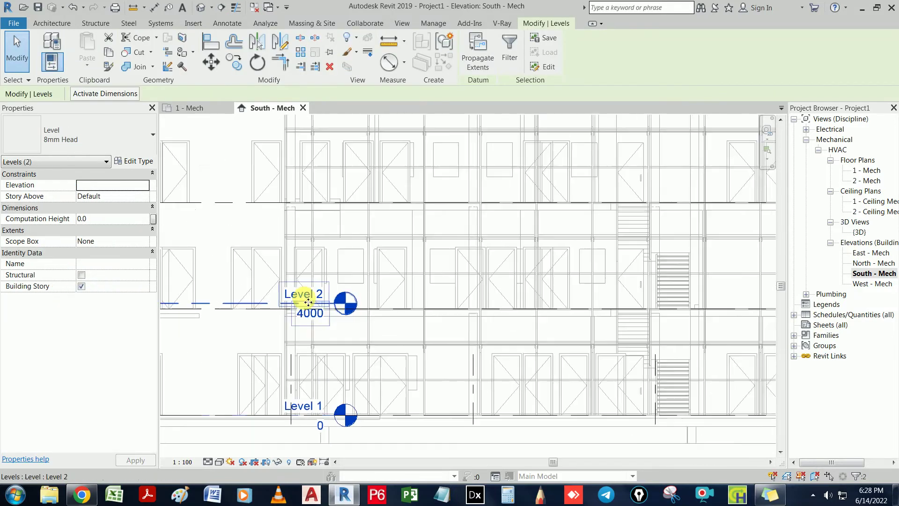
{"action": "scroll", "coordinate": [304, 327], "scroll_direction": "down", "scroll_amount": 2}
{"action": "scroll", "coordinate": [321, 361], "scroll_direction": "down", "scroll_amount": 2}
{"action": "scroll", "coordinate": [463, 332], "scroll_direction": "down", "scroll_amount": 2}
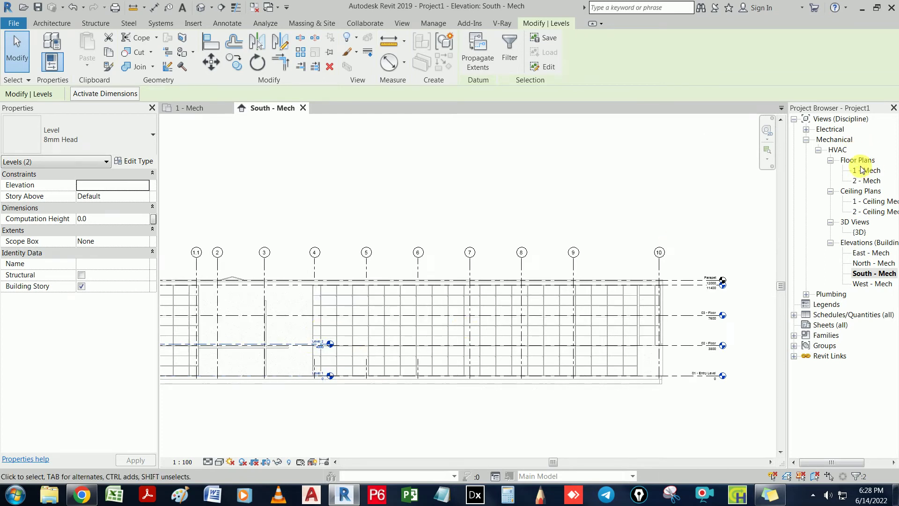
{"action": "left_click", "coordinate": [446, 227]}
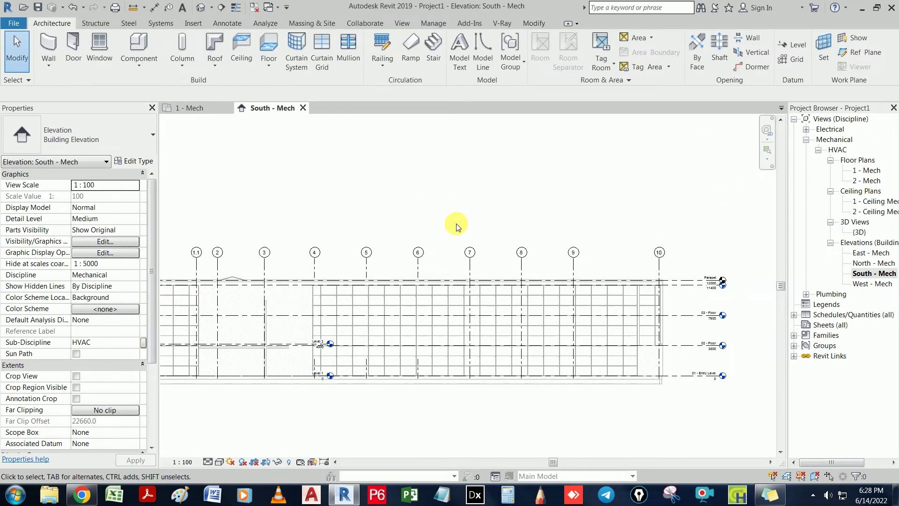
{"action": "left_click_drag", "start_coordinate": [455, 210], "coordinate": [287, 420]}
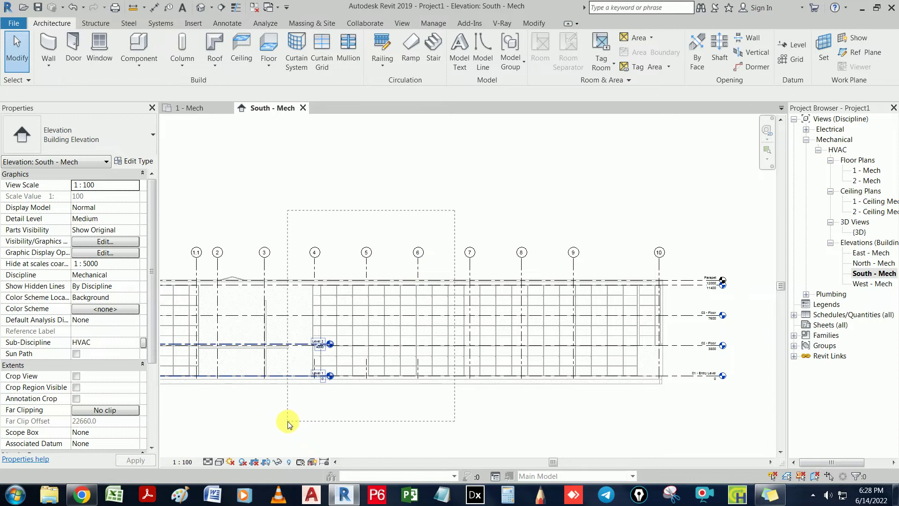
{"action": "scroll", "coordinate": [301, 235], "scroll_direction": "up", "scroll_amount": 3}
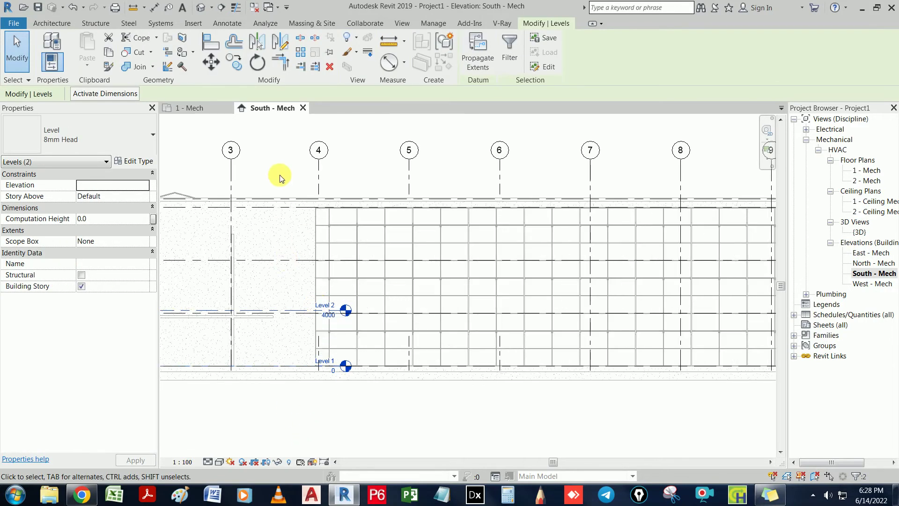
{"action": "key", "text": "Escape"}
Hide the linked building in this view via Visibility/Graphics' Revit Links tab
{"action": "key", "text": "v"}
{"action": "key", "text": "v"}
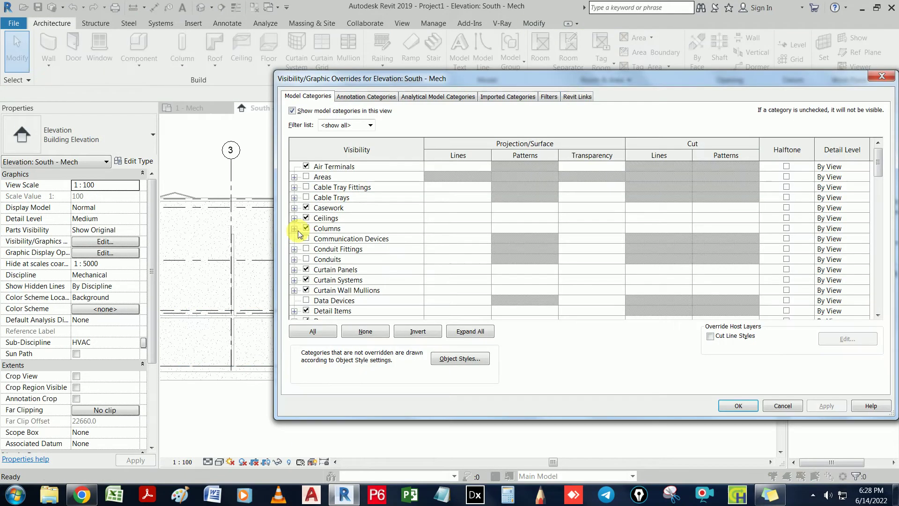
{"action": "left_click", "coordinate": [578, 96]}
{"action": "left_click", "coordinate": [306, 147]}
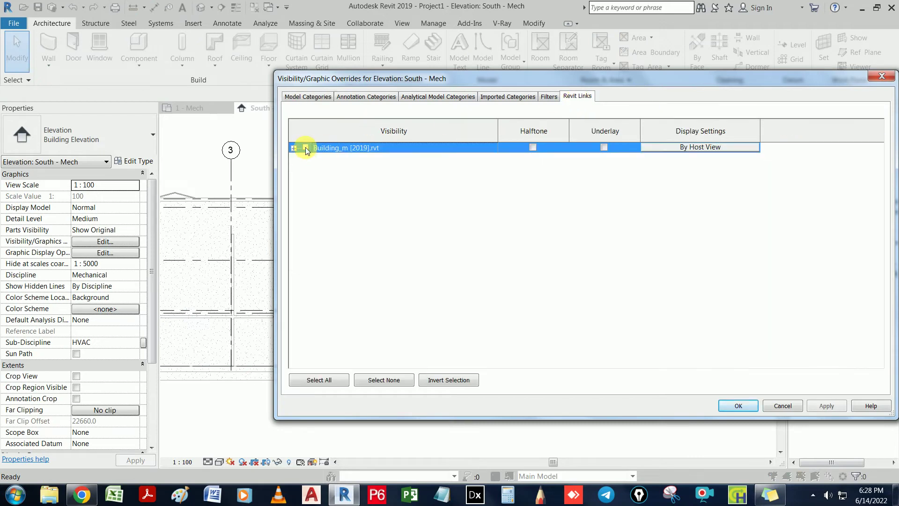
{"action": "left_click", "coordinate": [738, 405]}
Drag the right ends of Level 1 and Level 2 well past the building
{"action": "left_click_drag", "start_coordinate": [519, 274], "coordinate": [411, 377]}
{"action": "scroll", "coordinate": [454, 327], "scroll_direction": "up", "scroll_amount": 3}
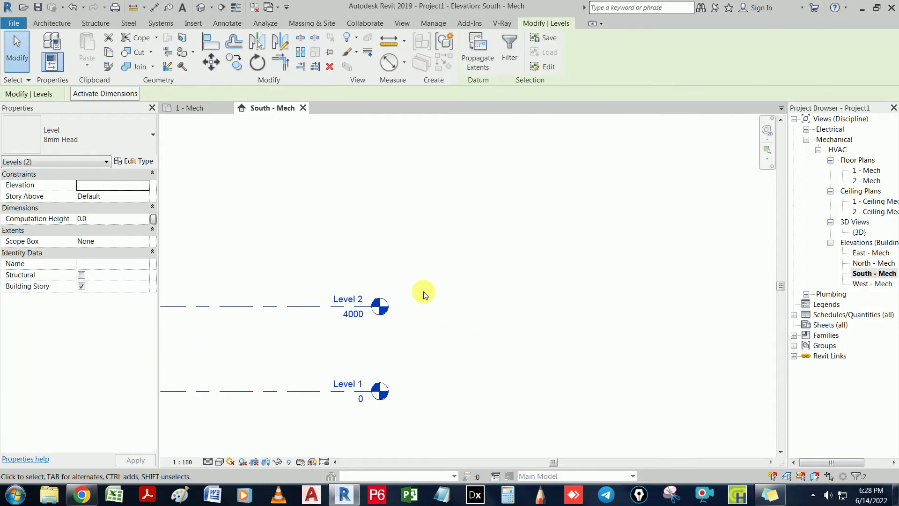
{"action": "left_click", "coordinate": [261, 295]}
{"action": "left_click", "coordinate": [281, 306]}
{"action": "left_click_drag", "start_coordinate": [360, 312], "coordinate": [637, 305]}
{"action": "scroll", "coordinate": [515, 302], "scroll_direction": "down", "scroll_amount": 2}
{"action": "middle_click_drag", "start_coordinate": [638, 305], "coordinate": [496, 318]}
{"action": "left_click_drag", "start_coordinate": [413, 311], "coordinate": [717, 309]}
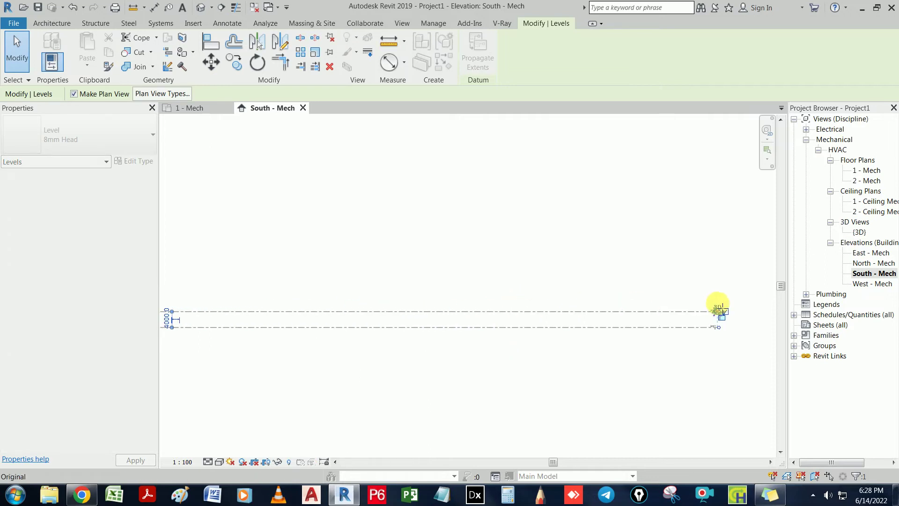
{"action": "left_click", "coordinate": [697, 276]}
{"action": "middle_click_drag", "start_coordinate": [552, 288], "coordinate": [552, 284]}
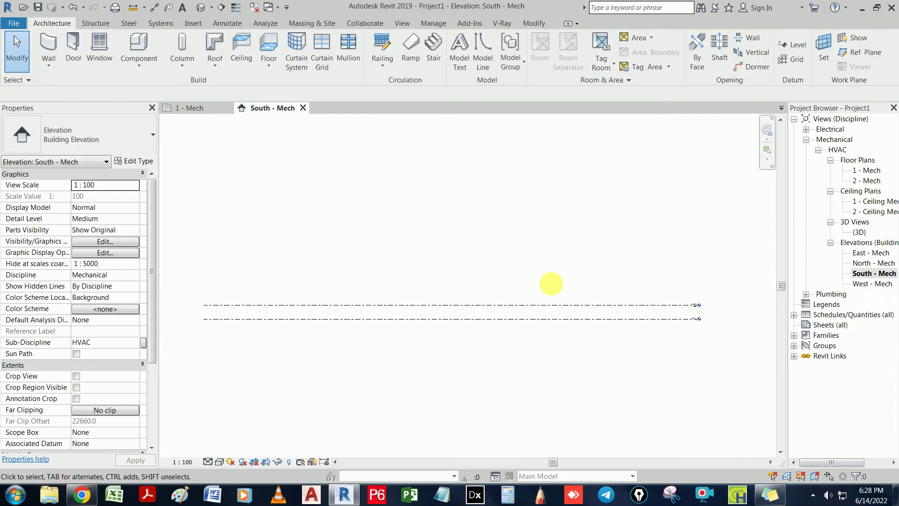
Make the linked building visible again in Visibility/Graphics and close it
{"action": "key", "text": "v"}
{"action": "key", "text": "g"}
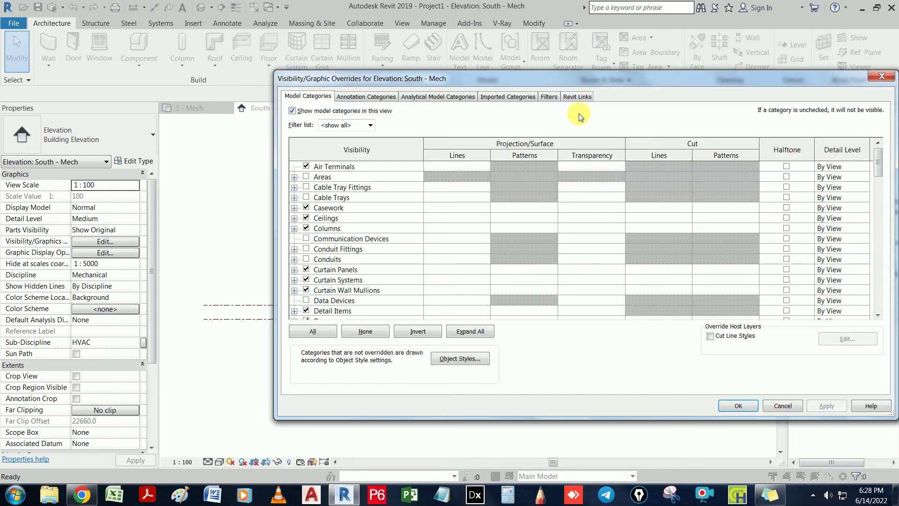
{"action": "left_click", "coordinate": [577, 95]}
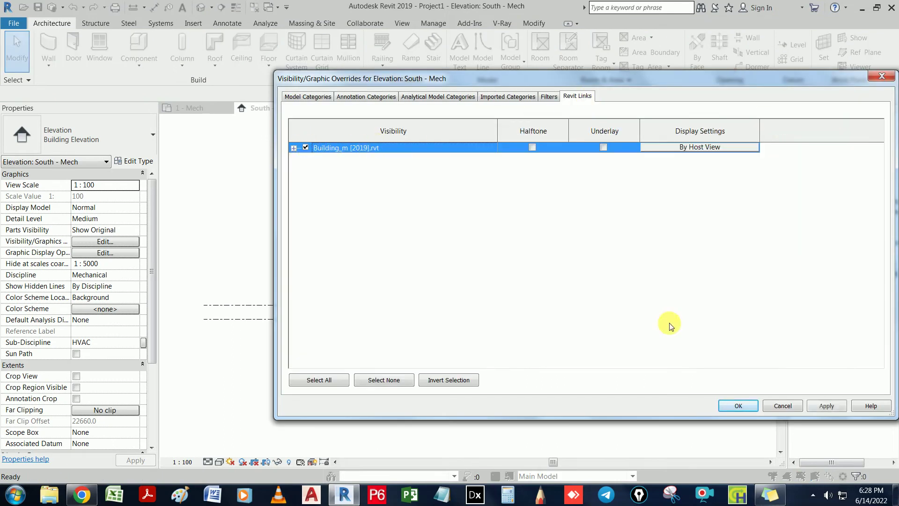
{"action": "left_click", "coordinate": [737, 406]}
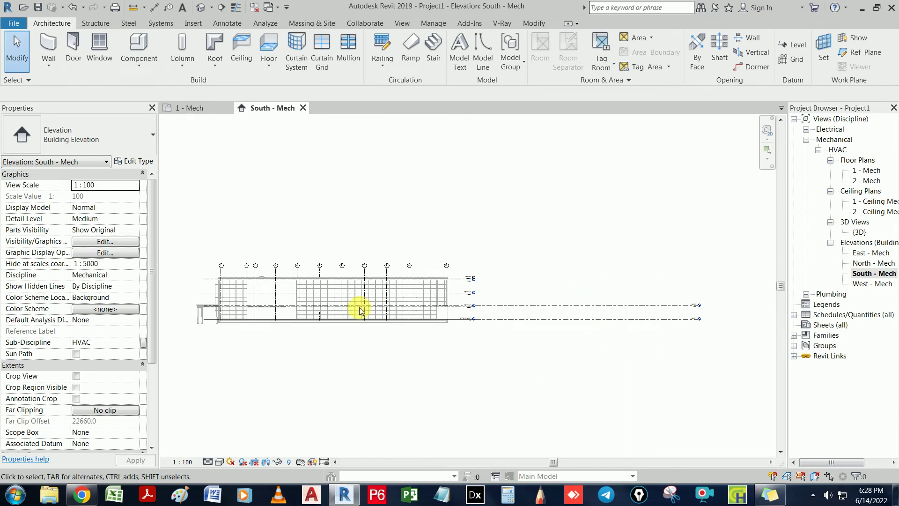
{"action": "left_click_drag", "start_coordinate": [665, 284], "coordinate": [714, 327]}
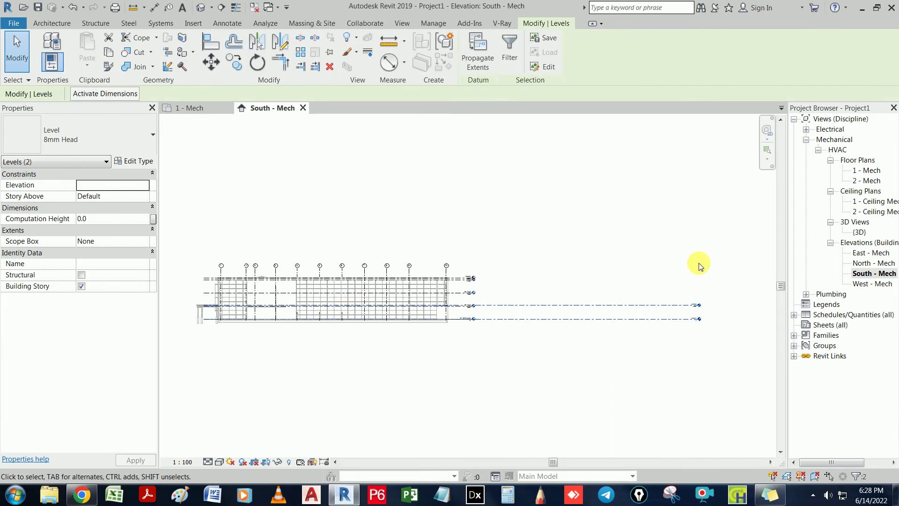
{"action": "left_click", "coordinate": [637, 332]}
{"action": "left_click", "coordinate": [656, 347]}
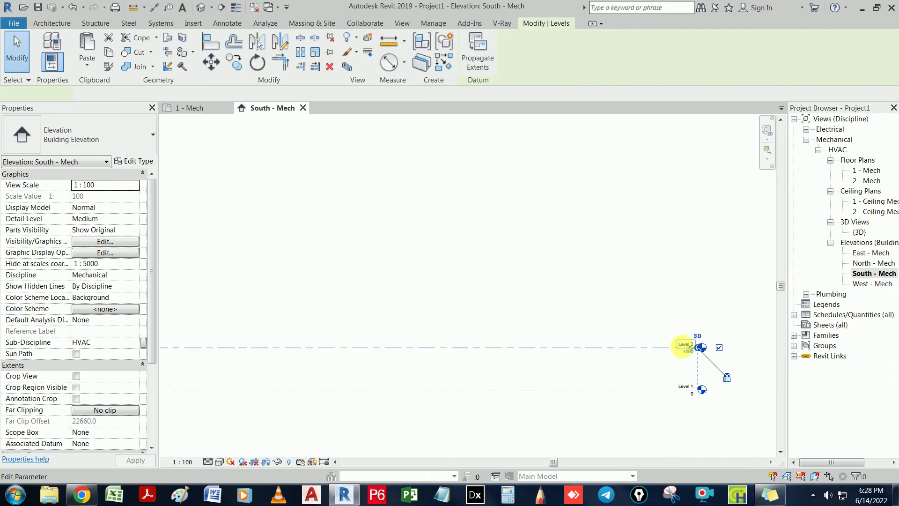
{"action": "left_click_drag", "start_coordinate": [697, 347], "coordinate": [337, 350]}
{"action": "scroll", "coordinate": [266, 366], "scroll_direction": "down", "scroll_amount": 2}
{"action": "key", "text": "Escape"}
{"action": "middle_click_drag", "start_coordinate": [201, 307], "coordinate": [364, 343]}
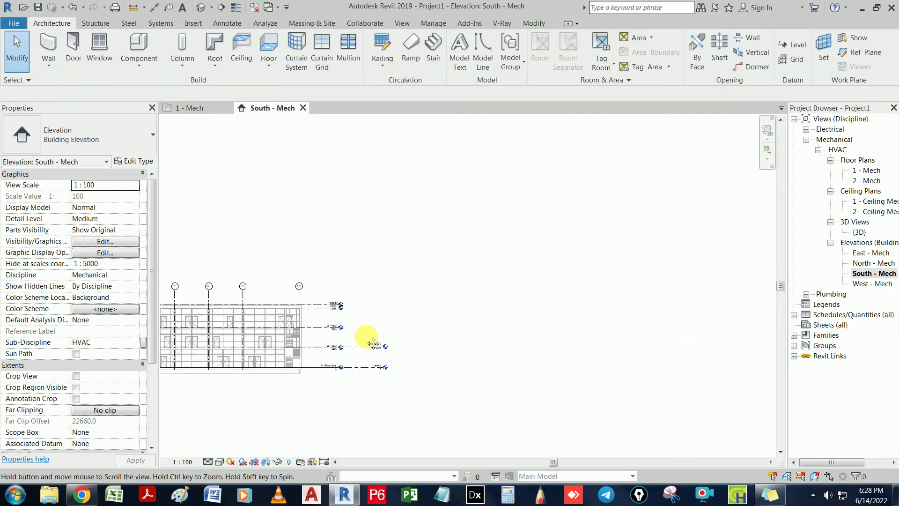
{"action": "scroll", "coordinate": [338, 349], "scroll_direction": "up", "scroll_amount": 4}
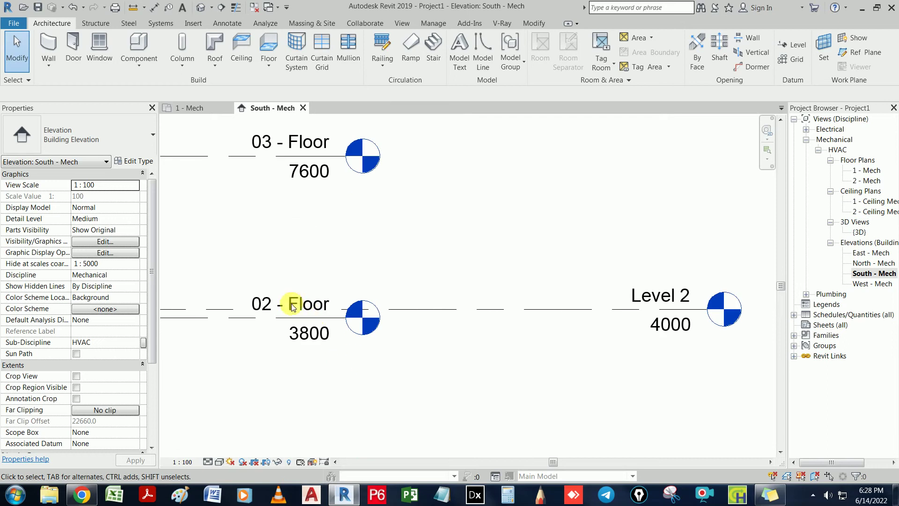
{"action": "scroll", "coordinate": [302, 309], "scroll_direction": "down", "scroll_amount": 1}
{"action": "scroll", "coordinate": [302, 309], "scroll_direction": "down", "scroll_amount": 1}
{"action": "scroll", "coordinate": [304, 389], "scroll_direction": "down", "scroll_amount": 1}
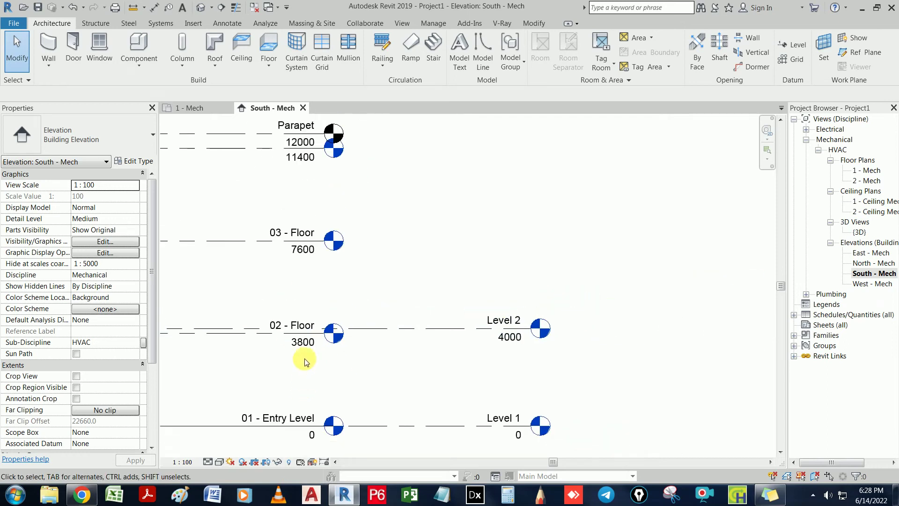
{"action": "scroll", "coordinate": [296, 339], "scroll_direction": "up", "scroll_amount": 2}
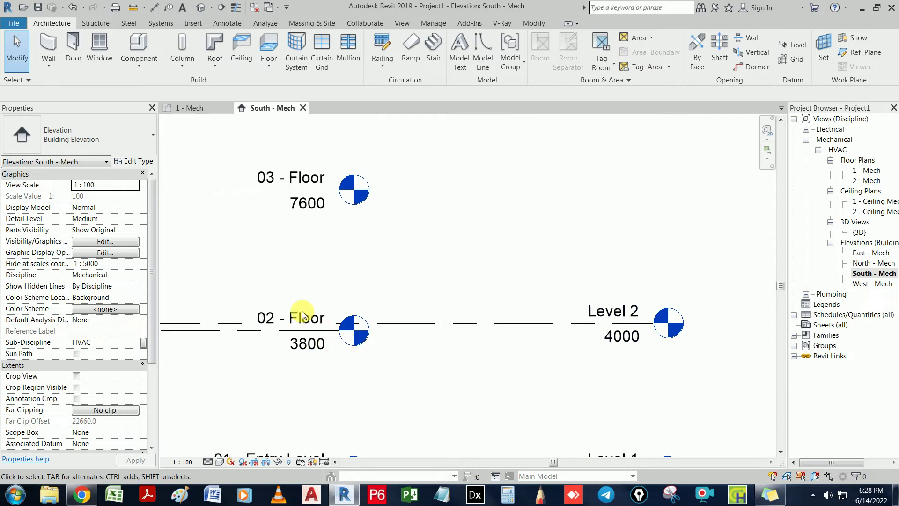
{"action": "scroll", "coordinate": [317, 350], "scroll_direction": "down", "scroll_amount": 1}
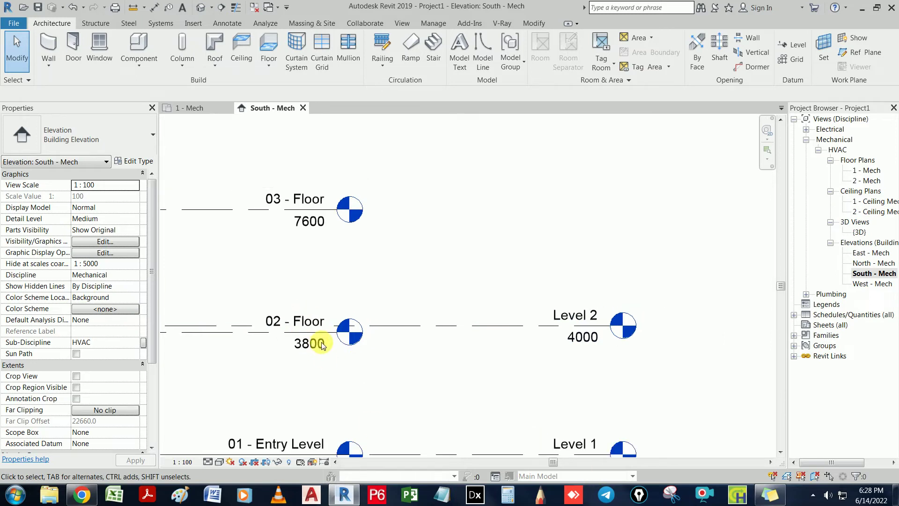
{"action": "scroll", "coordinate": [317, 350], "scroll_direction": "down", "scroll_amount": 1}
{"action": "middle_click_drag", "start_coordinate": [389, 394], "coordinate": [391, 365]}
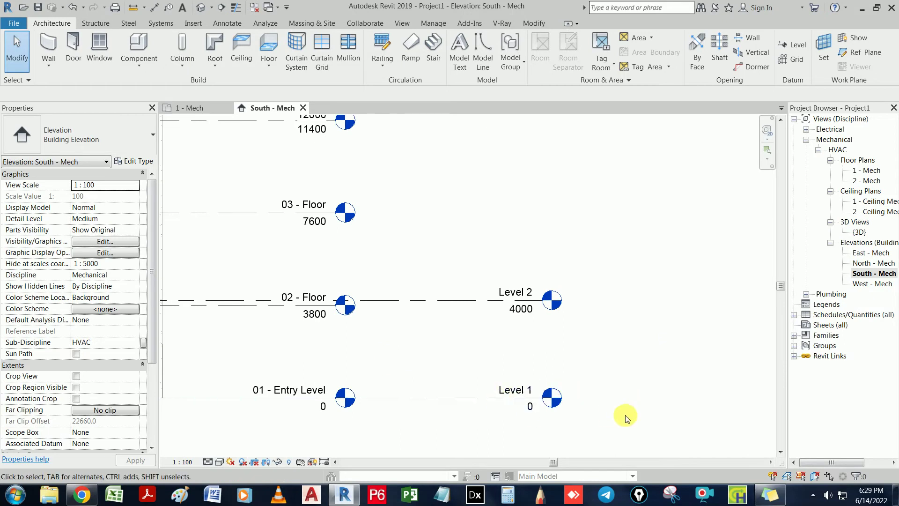
{"action": "left_click", "coordinate": [602, 252]}
{"action": "left_click_drag", "start_coordinate": [602, 252], "coordinate": [437, 451]}
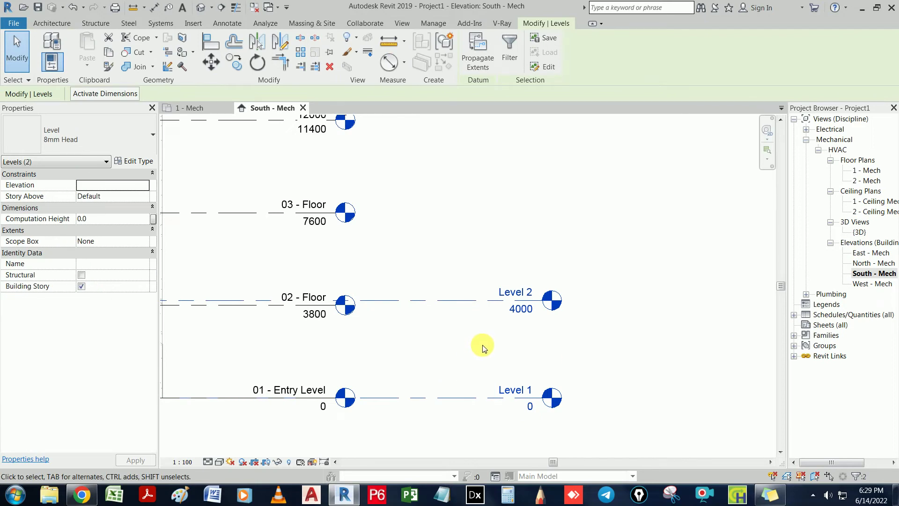
{"action": "key", "text": "Escape"}
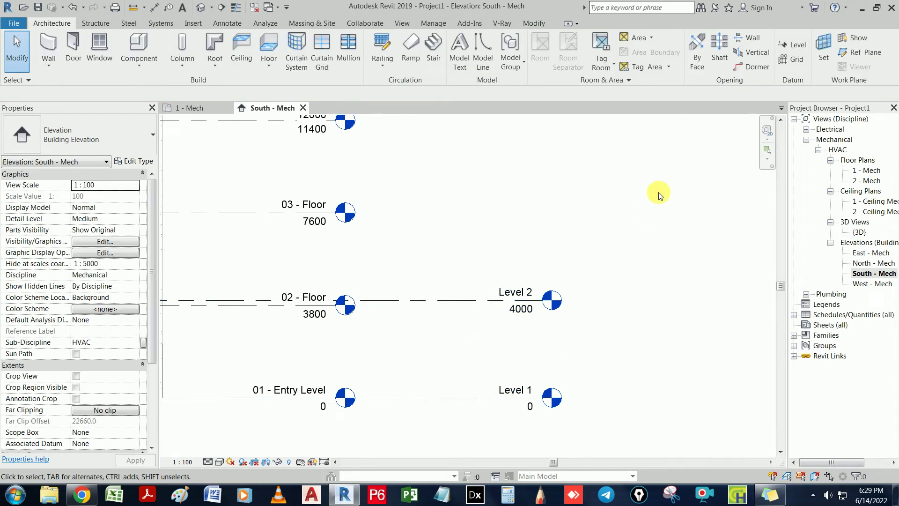
{"action": "key", "text": "a"}
Set Level 2's elevation to 3800 in Properties
{"action": "left_click", "coordinate": [442, 302]}
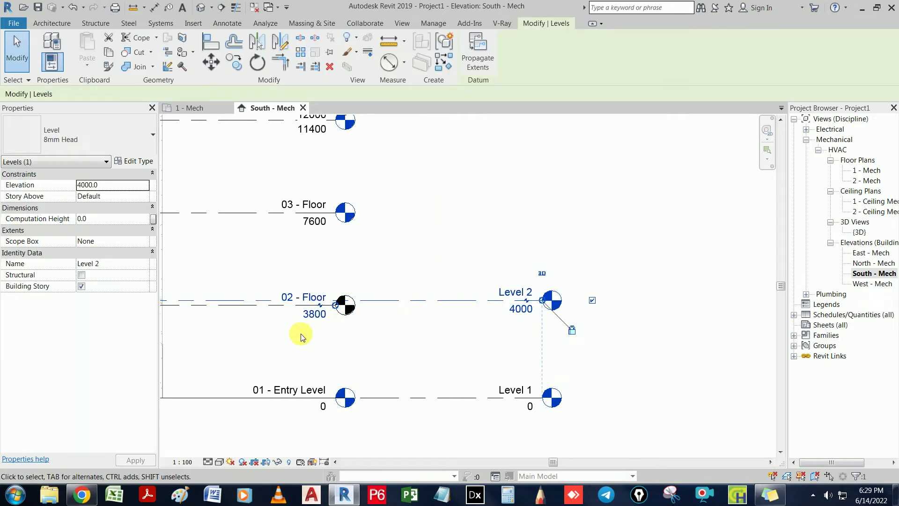
{"action": "left_click", "coordinate": [115, 187]}
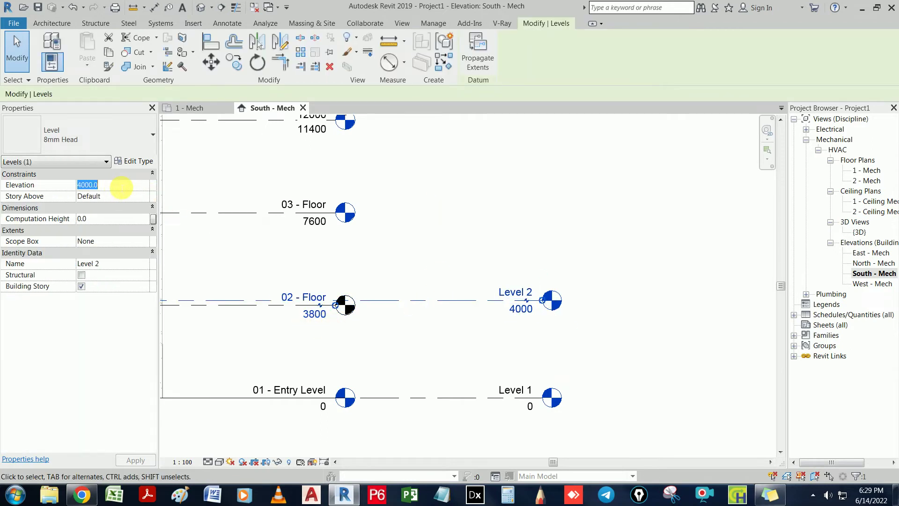
{"action": "type", "text": "38"}
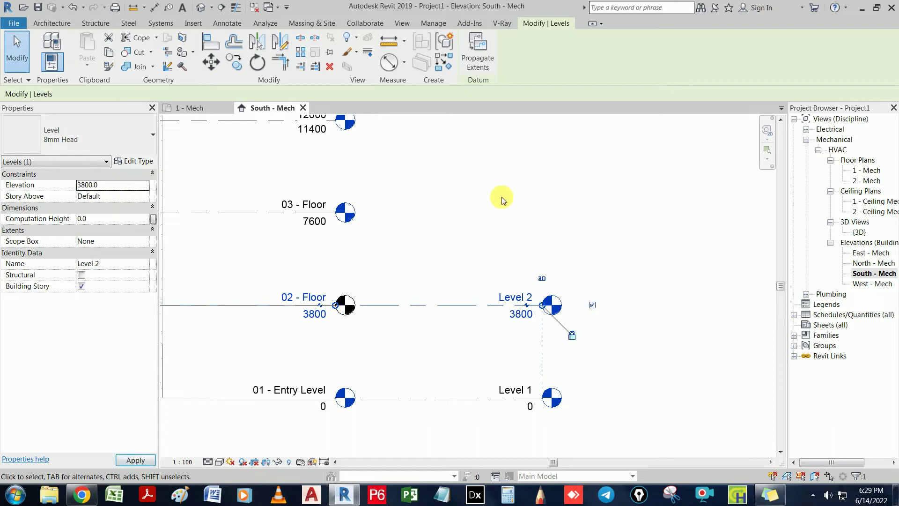
{"action": "left_click", "coordinate": [502, 196]}
Rename Level 2 to 02-Floor and Level 1 to 01-Entry Level
{"action": "left_click", "coordinate": [509, 298]}
{"action": "double_click", "coordinate": [510, 299]}
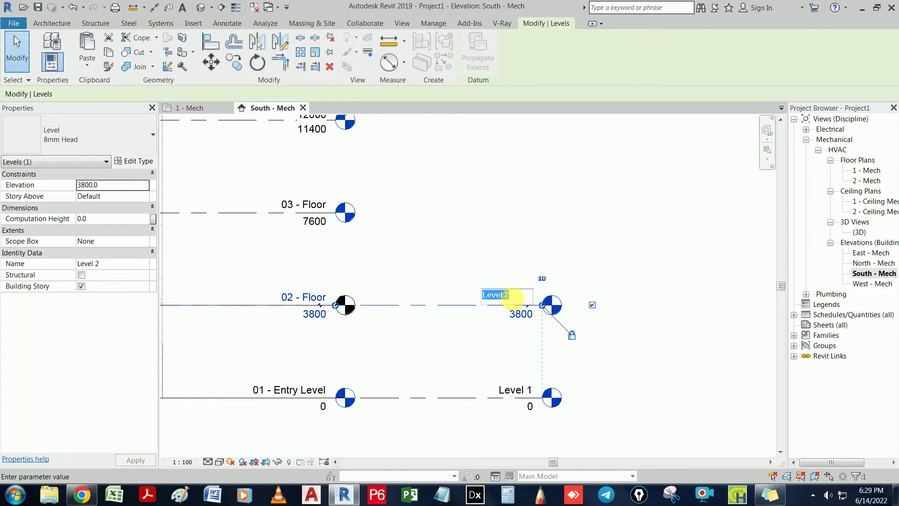
{"action": "type", "text": "02-Floor"}
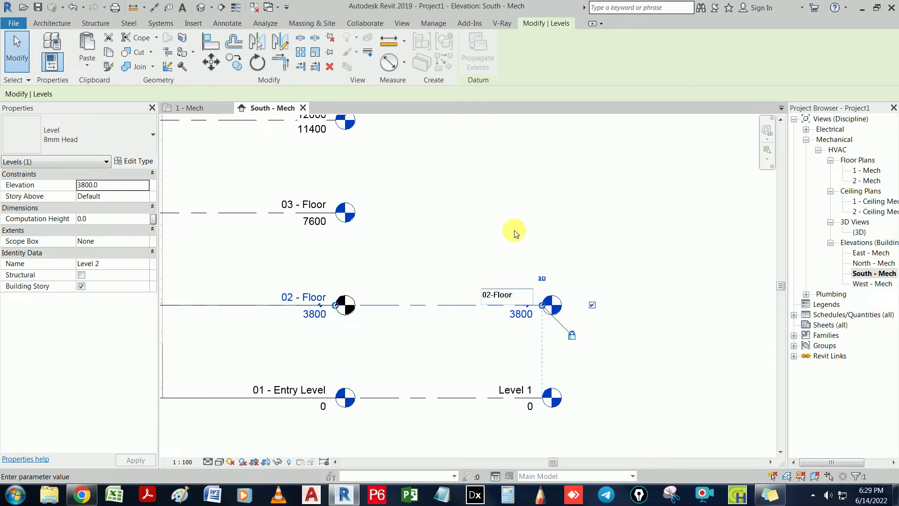
{"action": "key", "text": "Return"}
{"action": "left_click", "coordinate": [527, 390]}
{"action": "left_click", "coordinate": [528, 390]}
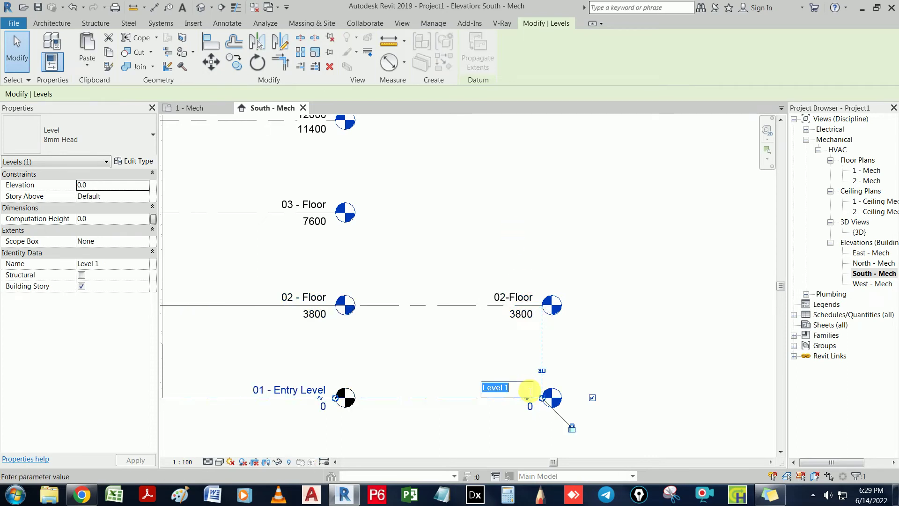
{"action": "type", "text": "01-Entry"}
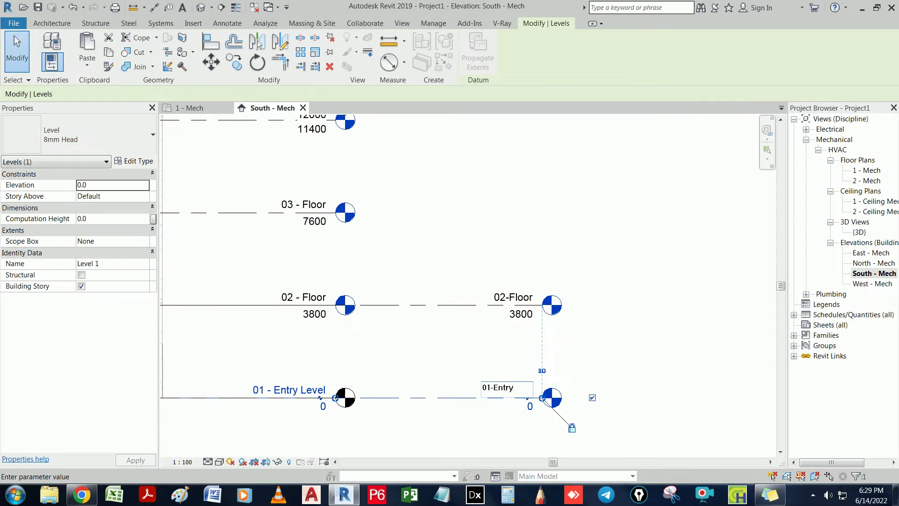
{"action": "type", "text": "vel"}
{"action": "key", "text": "Return"}
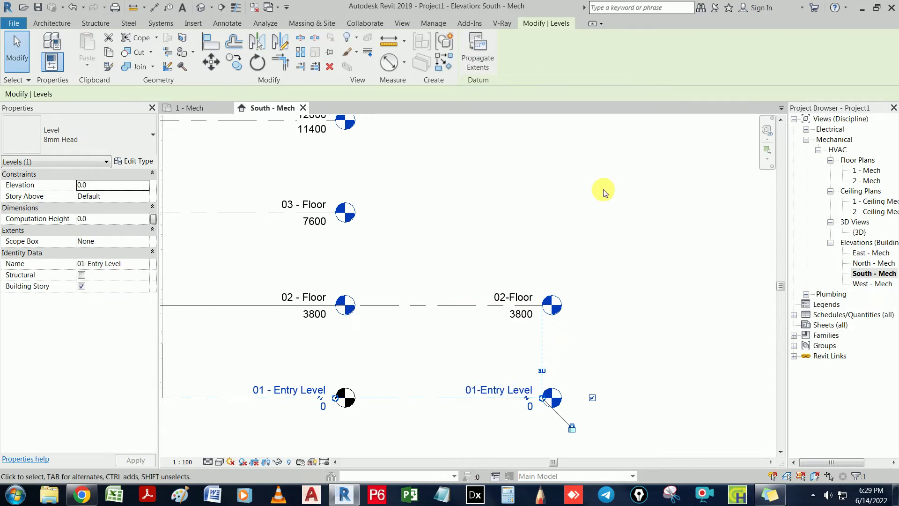
{"action": "left_click", "coordinate": [531, 238]}
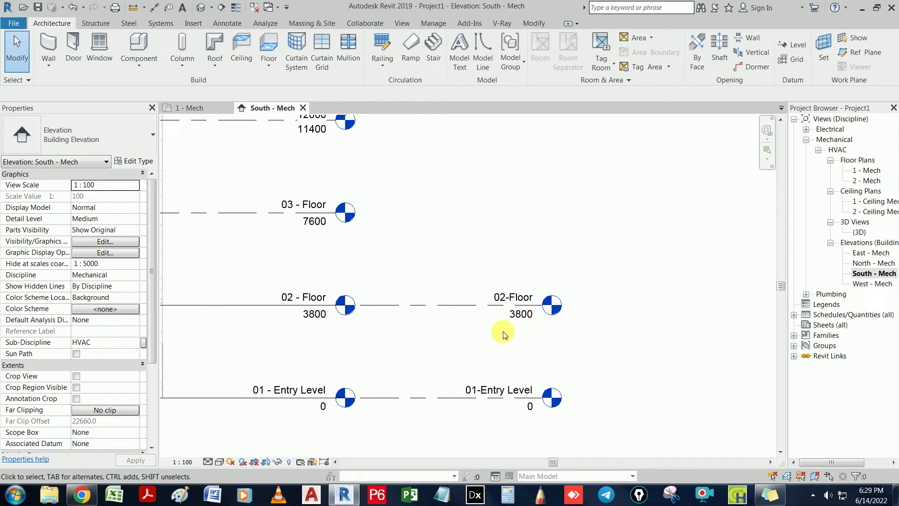
{"action": "left_click_drag", "start_coordinate": [563, 287], "coordinate": [398, 426]}
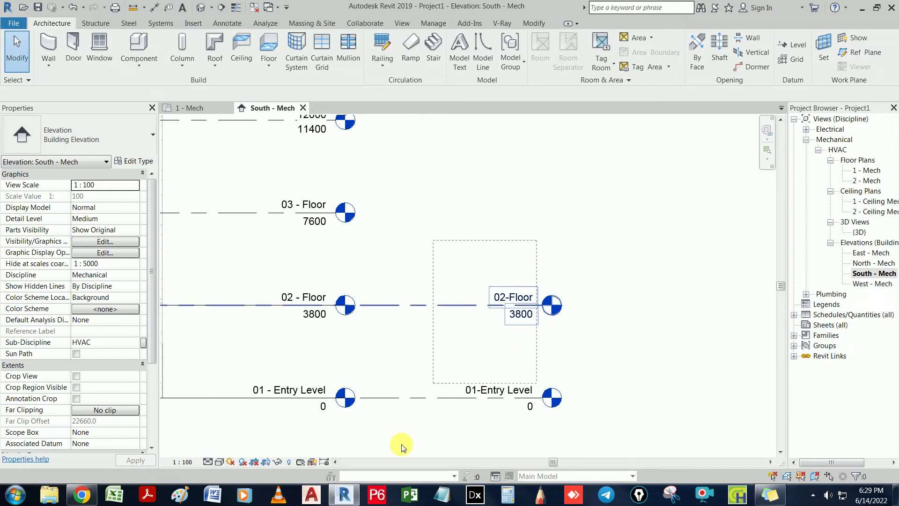
{"action": "left_click", "coordinate": [452, 282]}
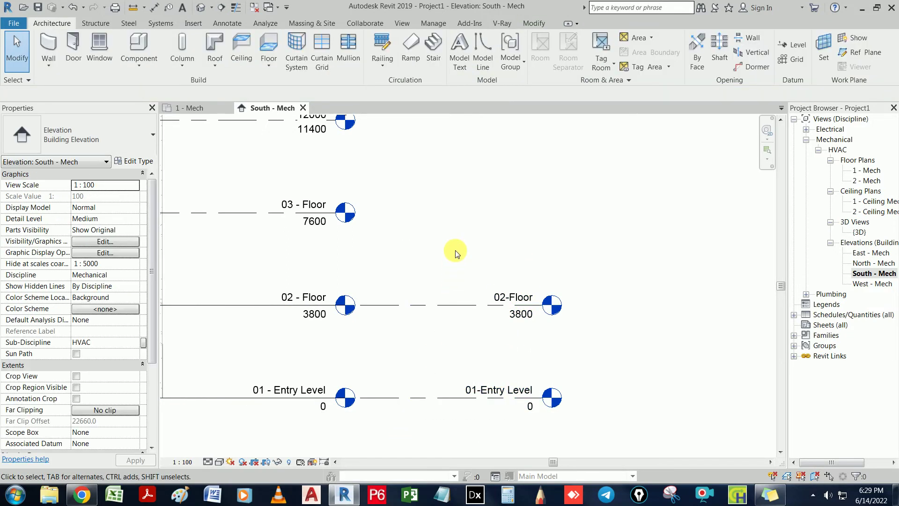
Create a new level with Pick Lines on the linked 03 - Floor line
{"action": "left_click", "coordinate": [807, 43]}
{"action": "left_click", "coordinate": [480, 40]}
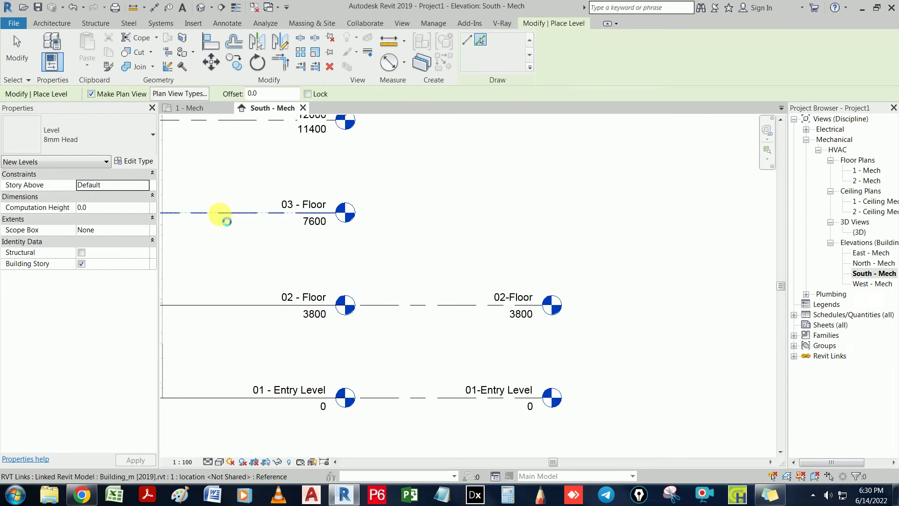
{"action": "left_click", "coordinate": [227, 221]}
{"action": "mouse_move", "coordinate": [345, 212]}
{"action": "left_mouse_down"}
{"action": "mouse_move", "coordinate": [551, 212]}
{"action": "mouse_move", "coordinate": [539, 212]}
{"action": "left_mouse_up"}
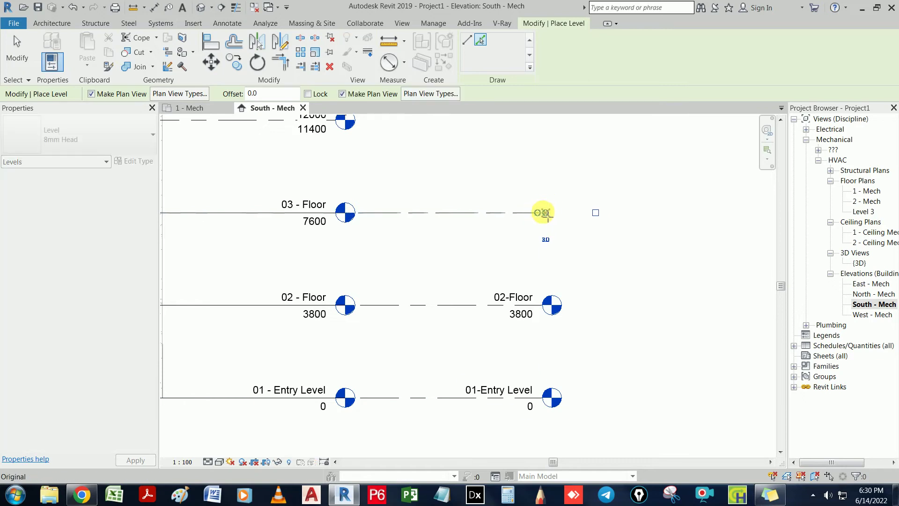
{"action": "key", "text": "Escape"}
Rename Level 3 to 03-Floor, also renaming its views
{"action": "left_click", "coordinate": [486, 212]}
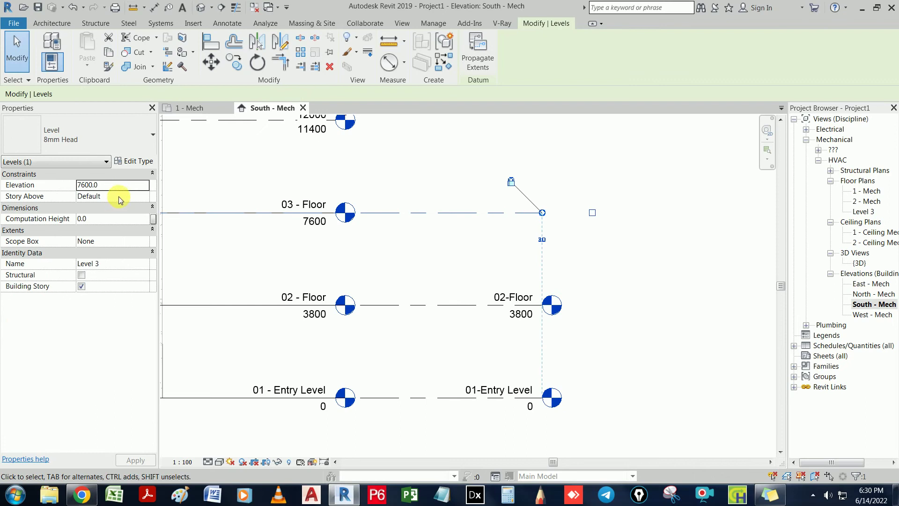
{"action": "left_click", "coordinate": [111, 265]}
{"action": "type", "text": "03-Floor"}
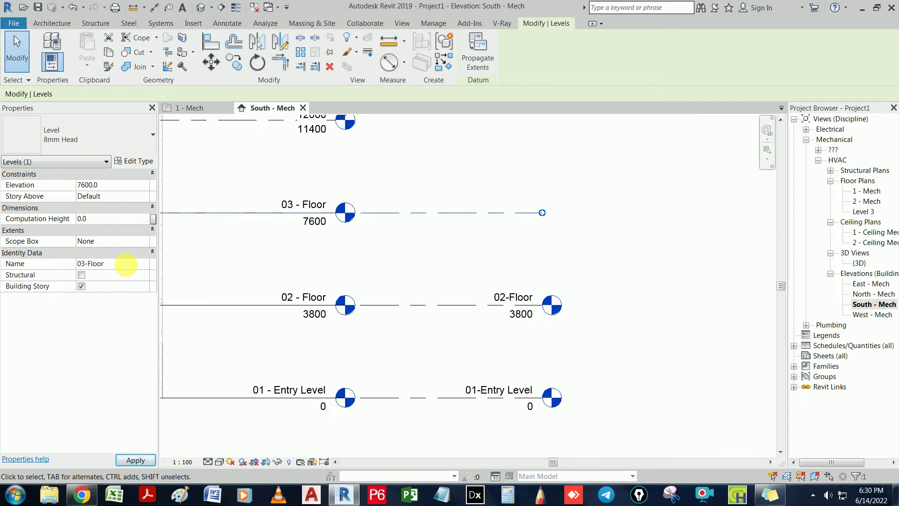
{"action": "left_click", "coordinate": [491, 248]}
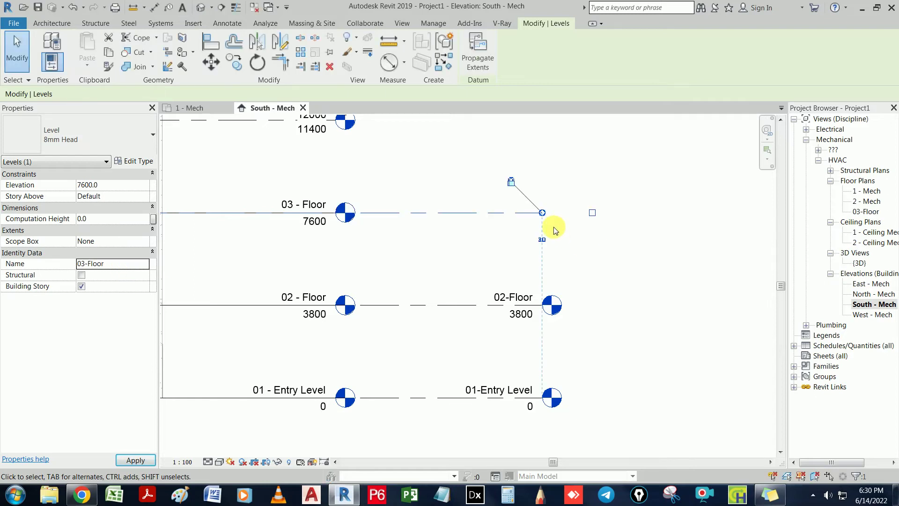
{"action": "left_click", "coordinate": [591, 174]}
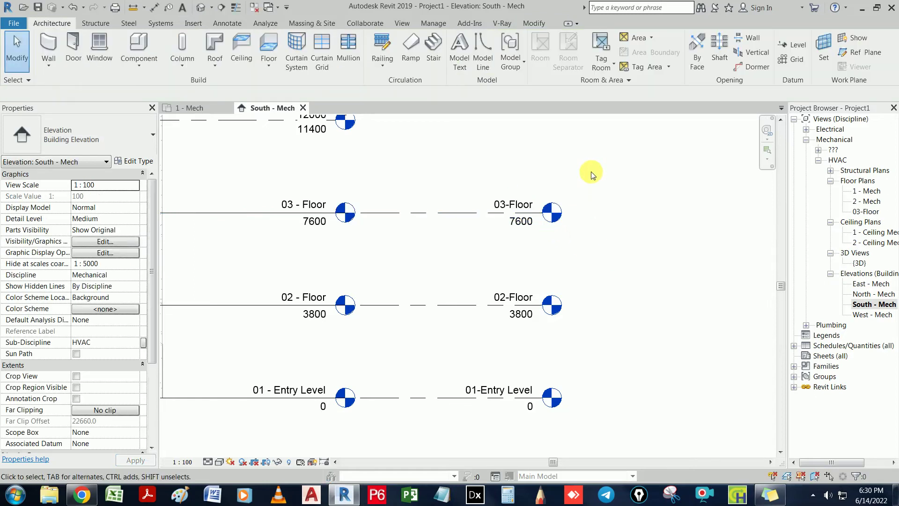
{"action": "scroll", "coordinate": [591, 174], "scroll_direction": "down", "scroll_amount": 2}
{"action": "scroll", "coordinate": [582, 215], "scroll_direction": "down", "scroll_amount": 2}
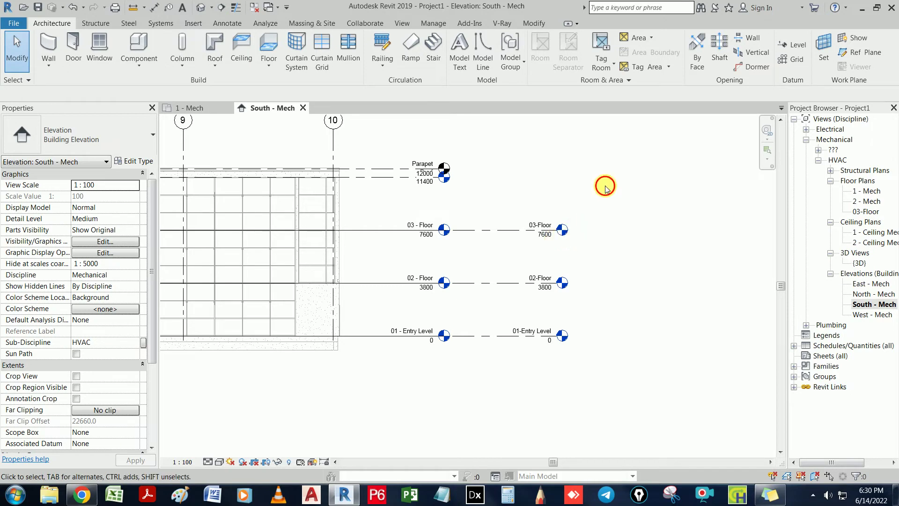
Crossing-select the three host levels and delete them with their plan views
{"action": "left_click_drag", "start_coordinate": [605, 186], "coordinate": [479, 355]}
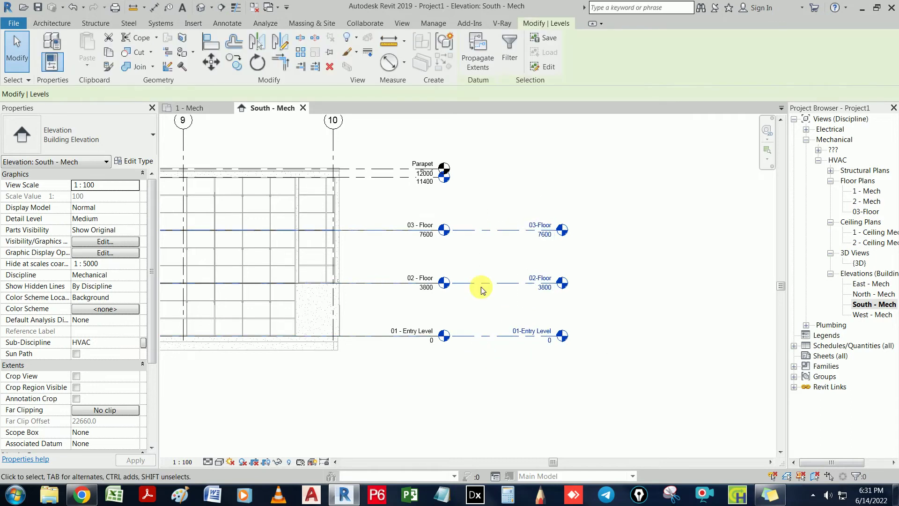
{"action": "right_click", "coordinate": [482, 250]}
{"action": "left_click", "coordinate": [521, 372]}
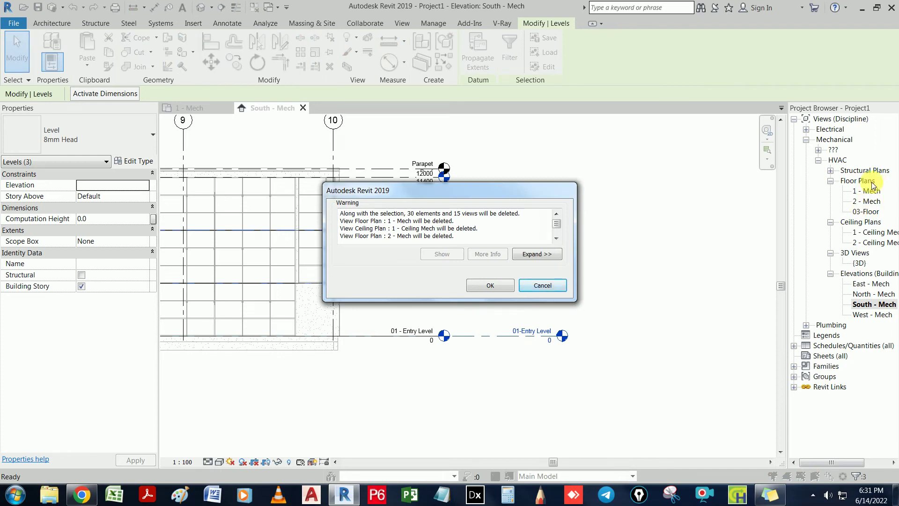
{"action": "left_click", "coordinate": [483, 289]}
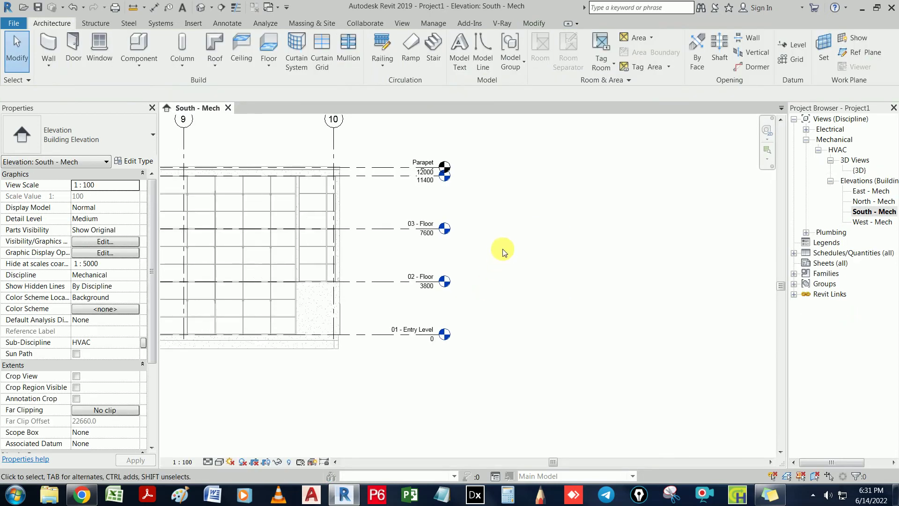
Pan and zoom the elevation to bring grid 10 and the level heads into view
{"action": "scroll", "coordinate": [556, 247], "scroll_direction": "down", "scroll_amount": 3}
{"action": "scroll", "coordinate": [538, 224], "scroll_direction": "up", "scroll_amount": 1}
{"action": "mouse_move", "coordinate": [513, 204]}
{"action": "middle_mouse_down"}
{"action": "mouse_move", "coordinate": [393, 220]}
{"action": "mouse_move", "coordinate": [301, 217]}
{"action": "middle_mouse_up"}
{"action": "scroll", "coordinate": [538, 251], "scroll_direction": "up", "scroll_amount": 1}
{"action": "scroll", "coordinate": [568, 281], "scroll_direction": "up", "scroll_amount": 2}
{"action": "scroll", "coordinate": [571, 274], "scroll_direction": "up", "scroll_amount": 1}
{"action": "mouse_move", "coordinate": [572, 274]}
{"action": "middle_mouse_down"}
{"action": "mouse_move", "coordinate": [395, 226]}
{"action": "mouse_move", "coordinate": [387, 192]}
{"action": "middle_mouse_up"}
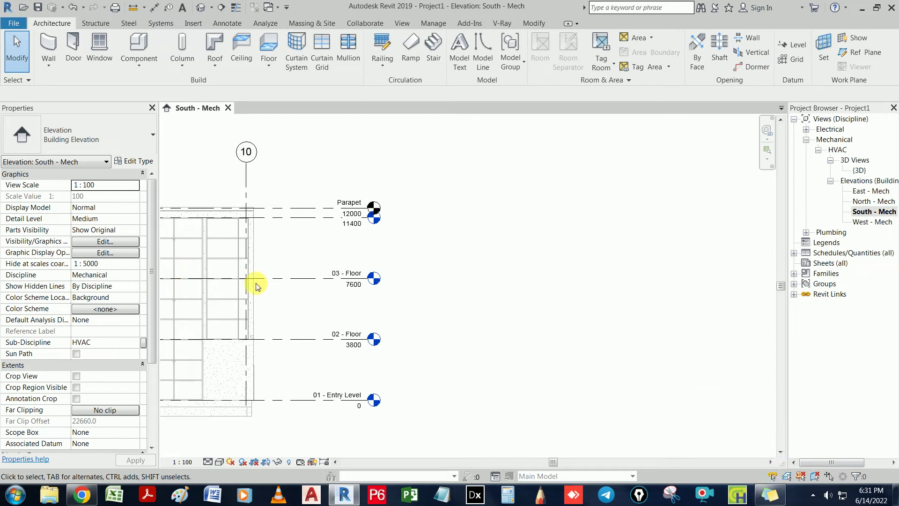
{"action": "left_click", "coordinate": [220, 282]}
{"action": "left_click", "coordinate": [447, 286]}
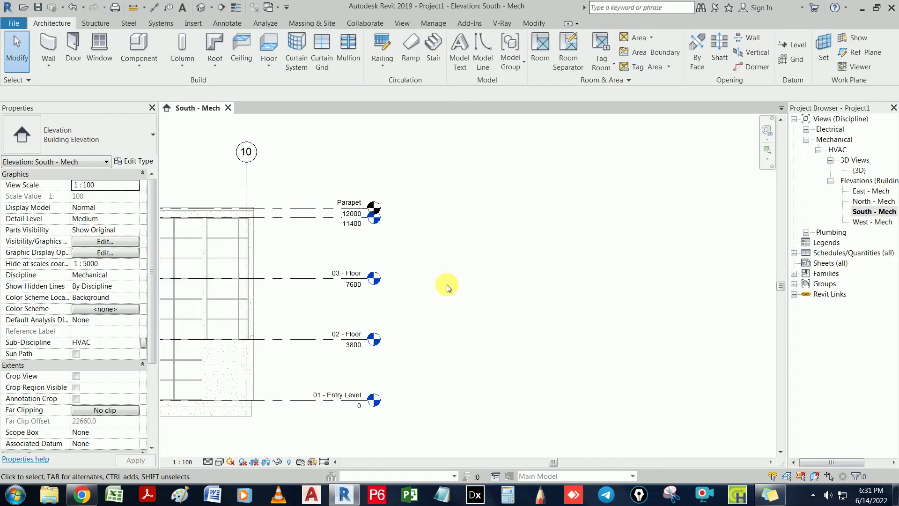
{"action": "scroll", "coordinate": [446, 283], "scroll_direction": "down", "scroll_amount": 2}
{"action": "left_click", "coordinate": [265, 294]}
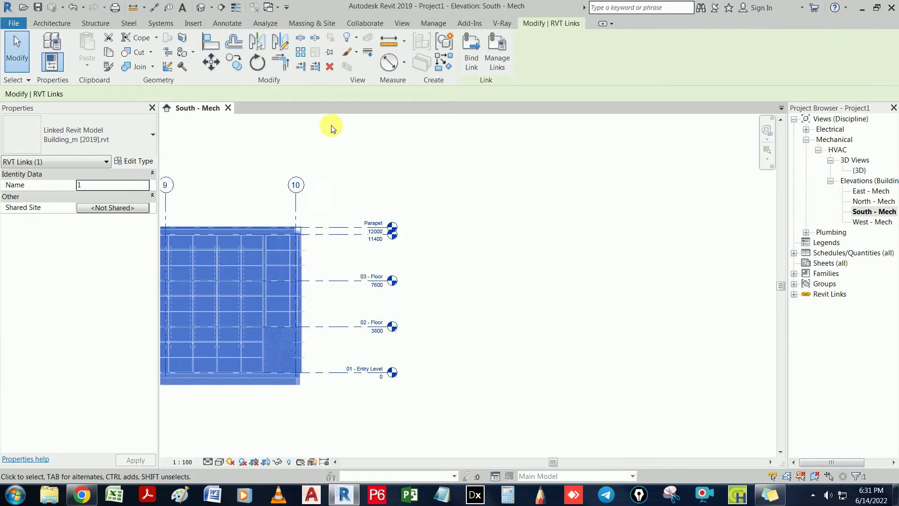
{"action": "left_click", "coordinate": [237, 296]}
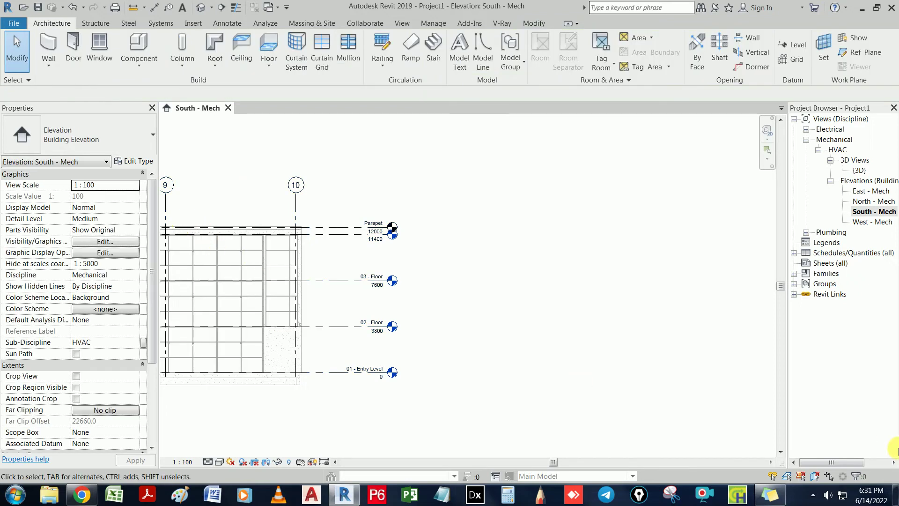
{"action": "left_click", "coordinate": [188, 279]}
{"action": "left_click", "coordinate": [224, 220]}
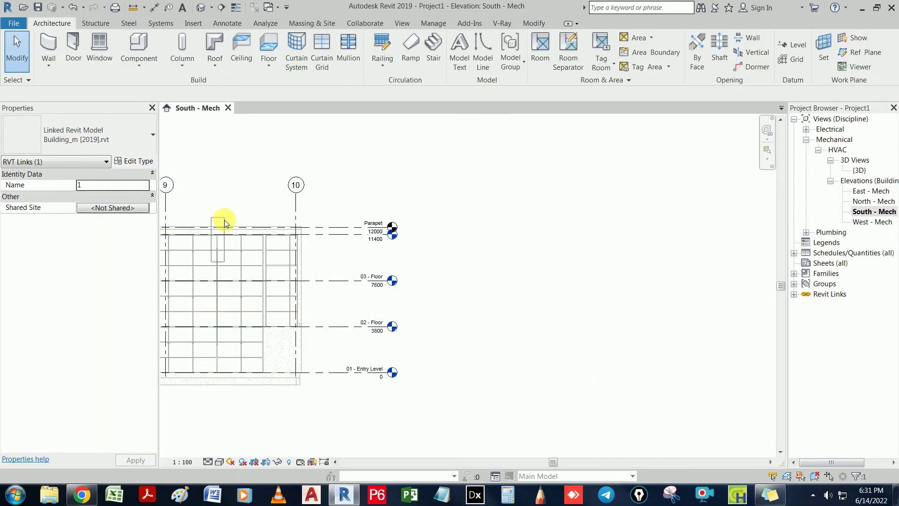
{"action": "left_click", "coordinate": [202, 218]}
{"action": "left_click_drag", "start_coordinate": [201, 217], "coordinate": [210, 225]}
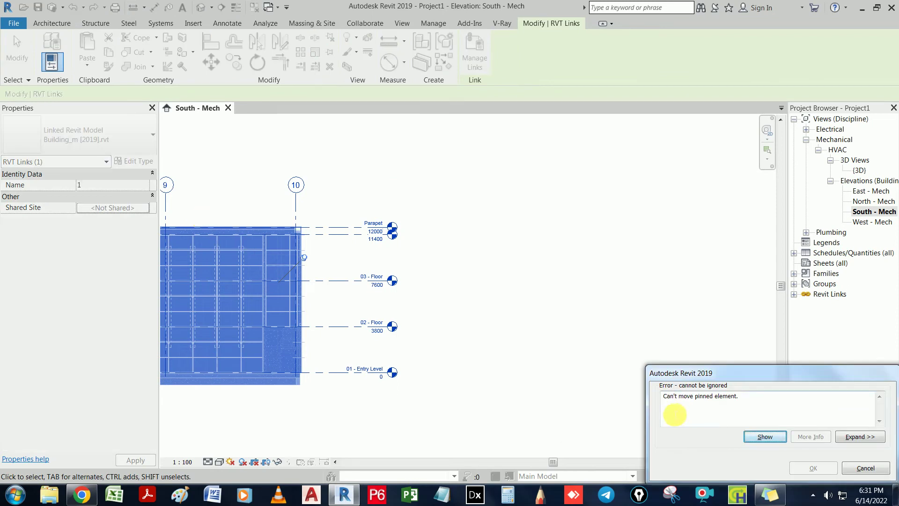
{"action": "left_click", "coordinate": [866, 468]}
{"action": "left_click", "coordinate": [533, 306]}
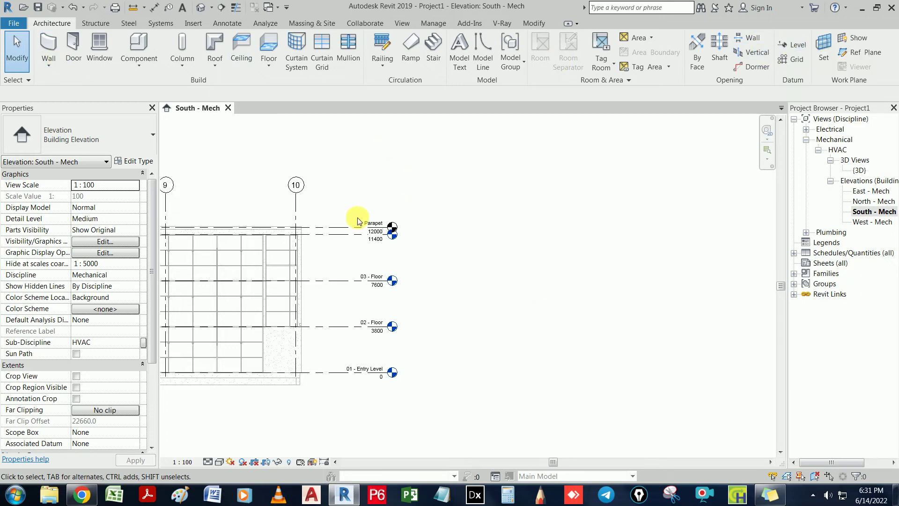
{"action": "left_click", "coordinate": [326, 352]}
{"action": "left_click", "coordinate": [496, 293]}
Use Copy/Monitor > Select Link and pick the linked Building_m [2019].rvt model as source
{"action": "left_click", "coordinate": [363, 23]}
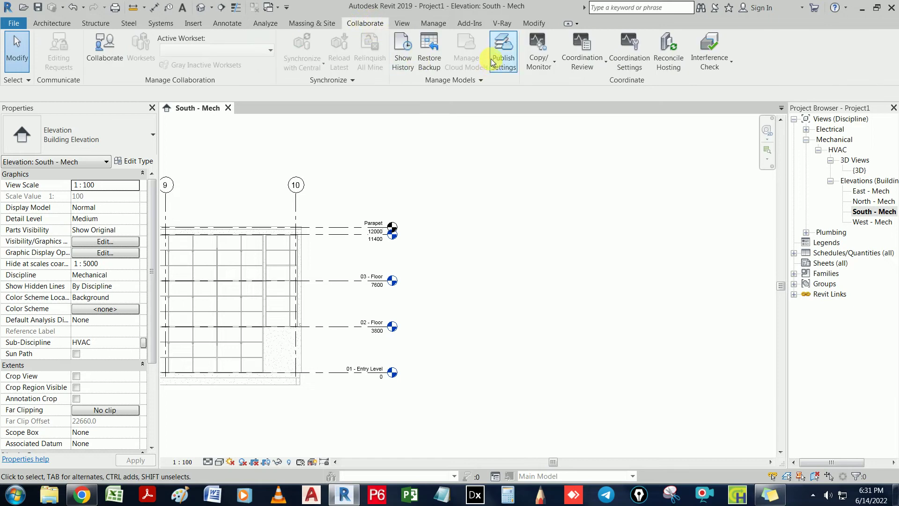
{"action": "left_click", "coordinate": [534, 63]}
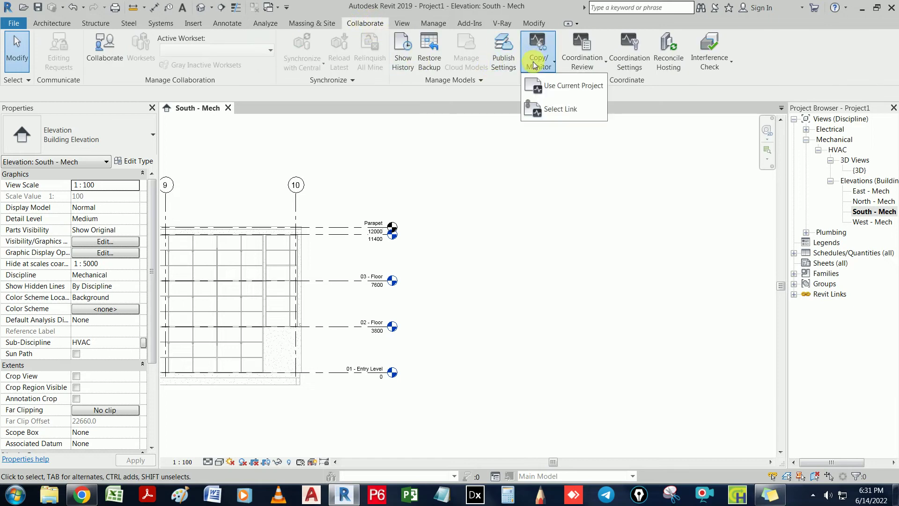
{"action": "left_click", "coordinate": [550, 106]}
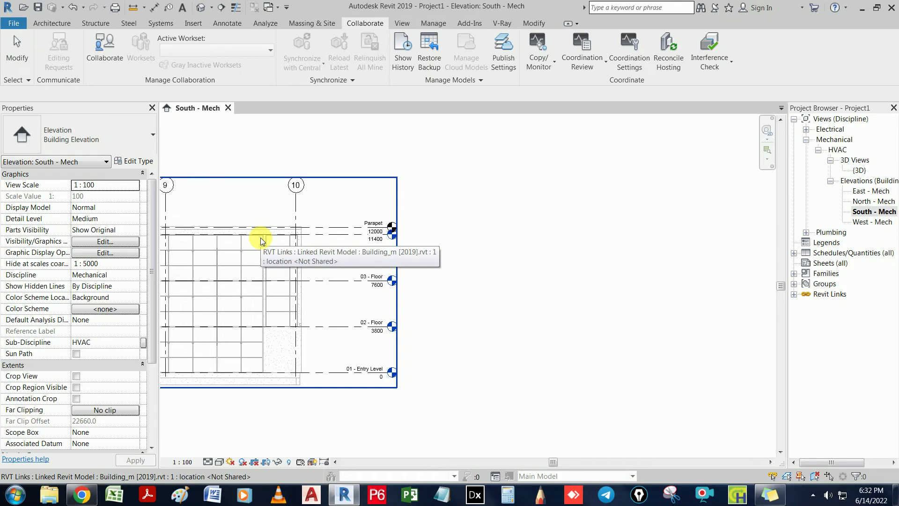
{"action": "left_click", "coordinate": [261, 241]}
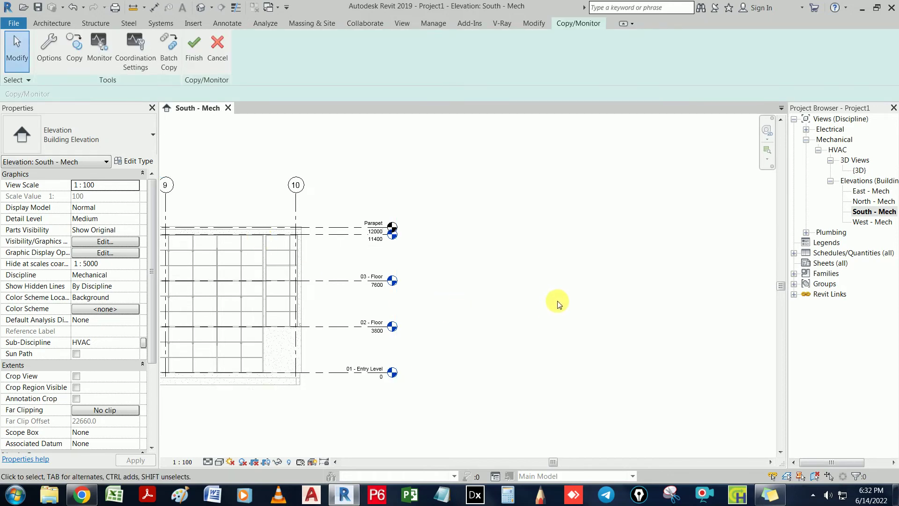
{"action": "scroll", "coordinate": [558, 300], "scroll_direction": "up", "scroll_amount": 2}
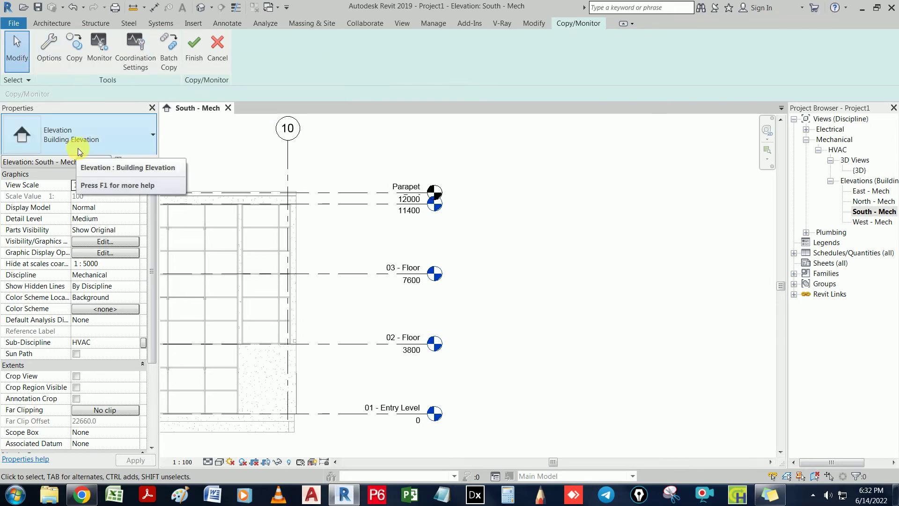
Copy all five linked levels, Parapet through 01 - Entry Level, and finish the Copy/Monitor session
{"action": "left_click", "coordinate": [73, 54]}
{"action": "left_click_drag", "start_coordinate": [513, 131], "coordinate": [327, 435]}
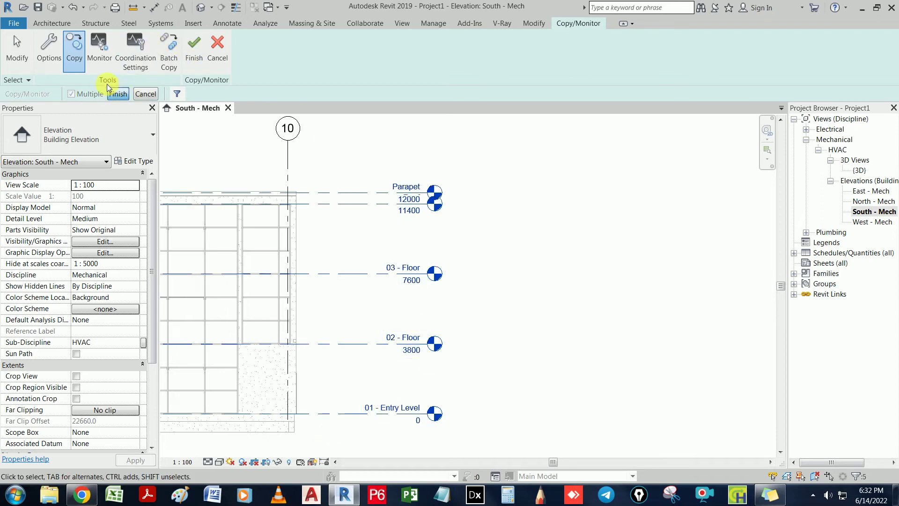
{"action": "left_click", "coordinate": [114, 93]}
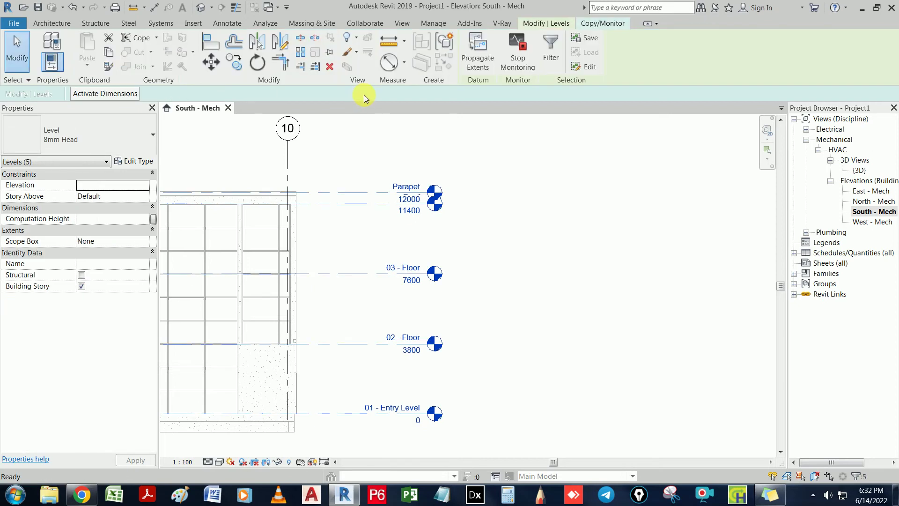
{"action": "left_click", "coordinate": [591, 23]}
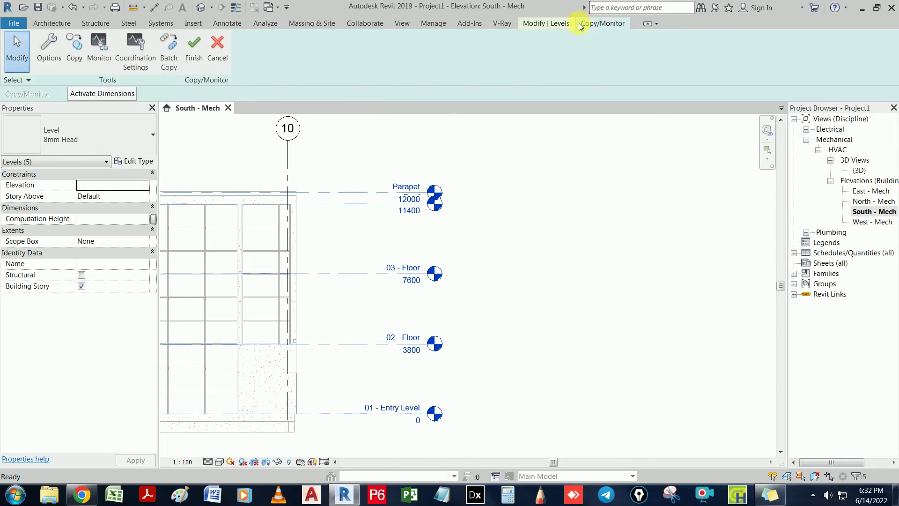
{"action": "left_click", "coordinate": [194, 51]}
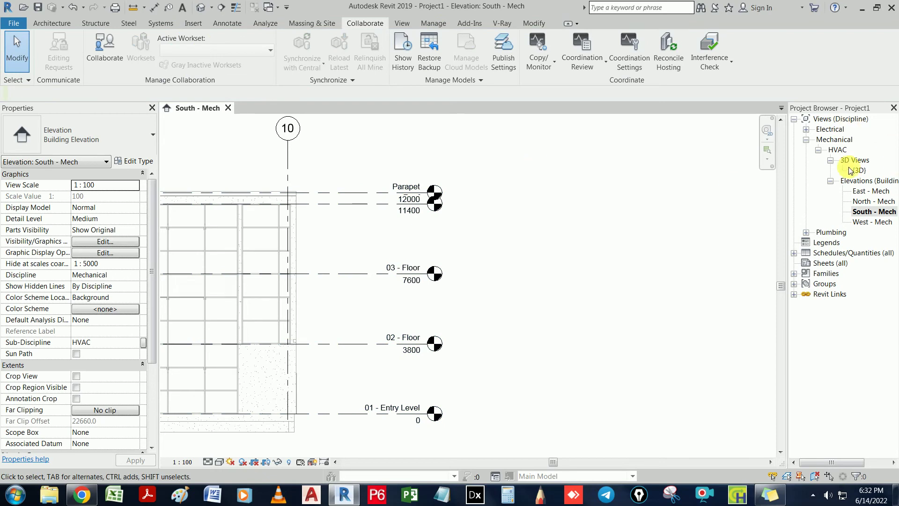
Drag the Parapet level's end grip right so all copied level lines extend past the building
{"action": "left_click", "coordinate": [361, 193]}
{"action": "left_click_drag", "start_coordinate": [426, 193], "coordinate": [654, 193]}
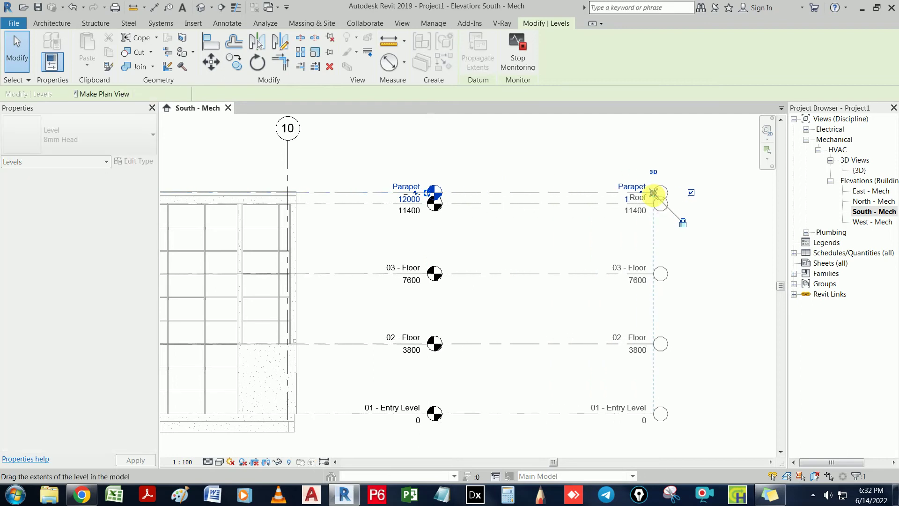
{"action": "left_click", "coordinate": [558, 159]}
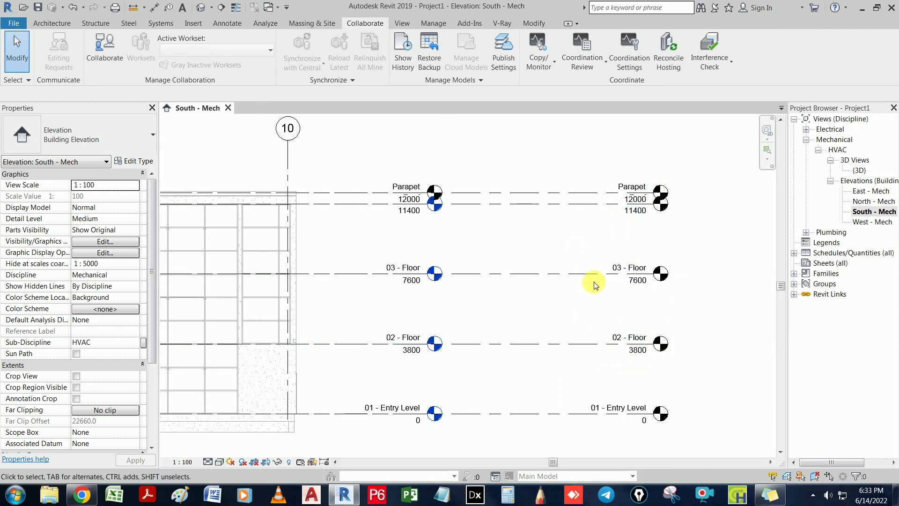
{"action": "scroll", "coordinate": [392, 189], "scroll_direction": "up", "scroll_amount": 2}
{"action": "scroll", "coordinate": [445, 192], "scroll_direction": "down", "scroll_amount": 3}
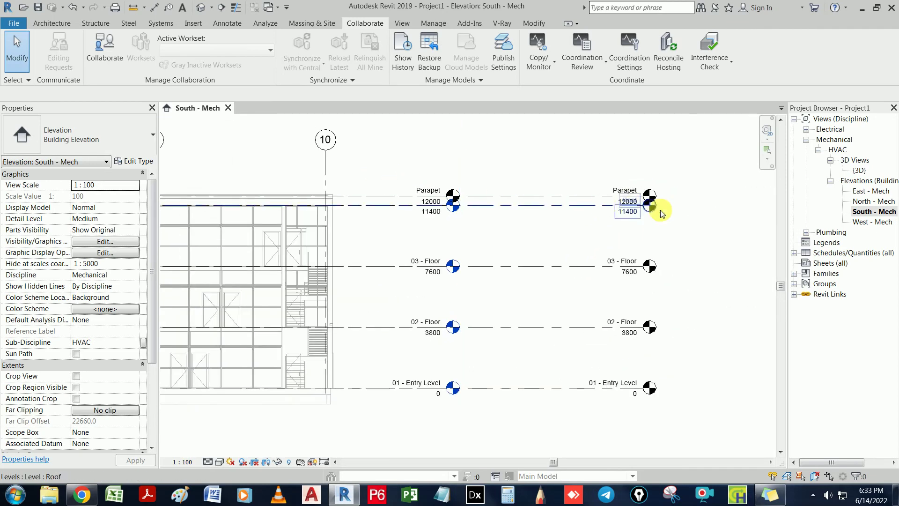
Pan the elevation left and return to the South - Mech view
{"action": "middle_click_drag", "start_coordinate": [668, 221], "coordinate": [594, 220]}
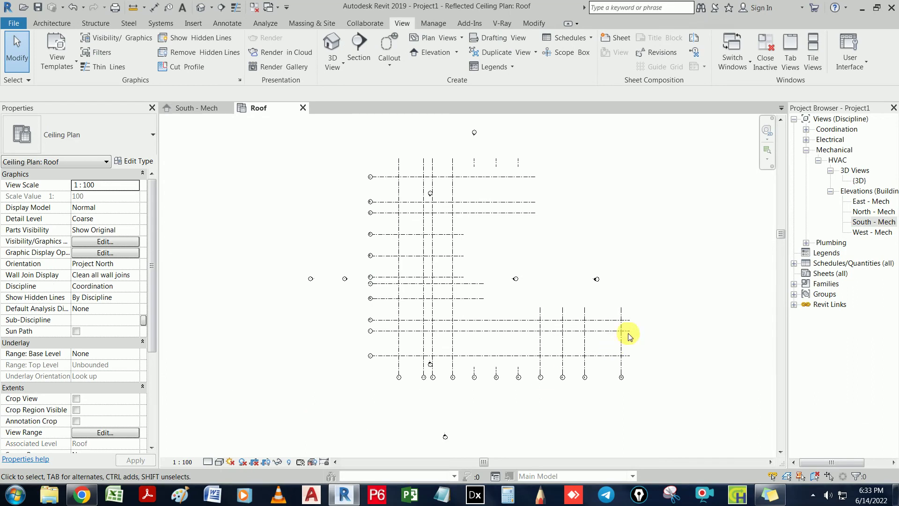
{"action": "left_click", "coordinate": [202, 108]}
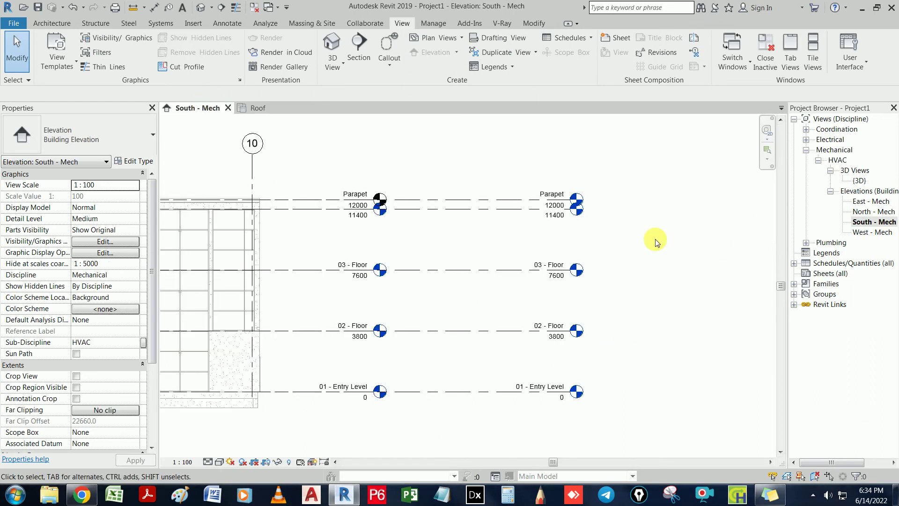
Expand Coordination > ??? > Ceiling Plans, then float and widen the Project Browser
{"action": "left_click", "coordinate": [806, 130]}
{"action": "left_click", "coordinate": [817, 140]}
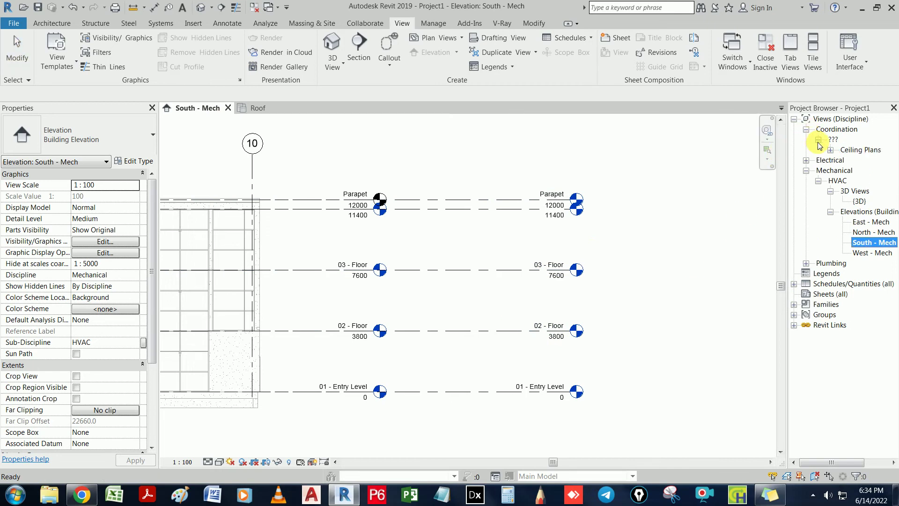
{"action": "left_click", "coordinate": [830, 149]}
{"action": "left_click_drag", "start_coordinate": [801, 109], "coordinate": [354, 154]}
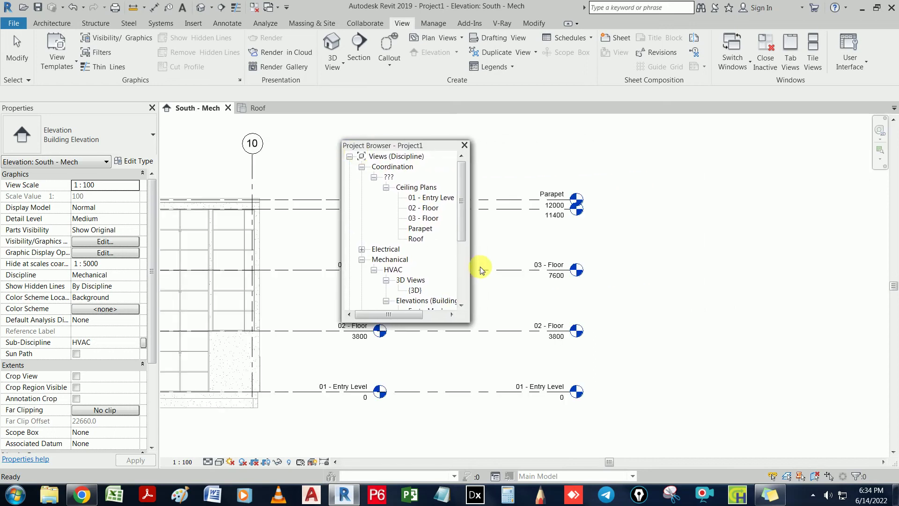
{"action": "left_click_drag", "start_coordinate": [470, 256], "coordinate": [710, 254]}
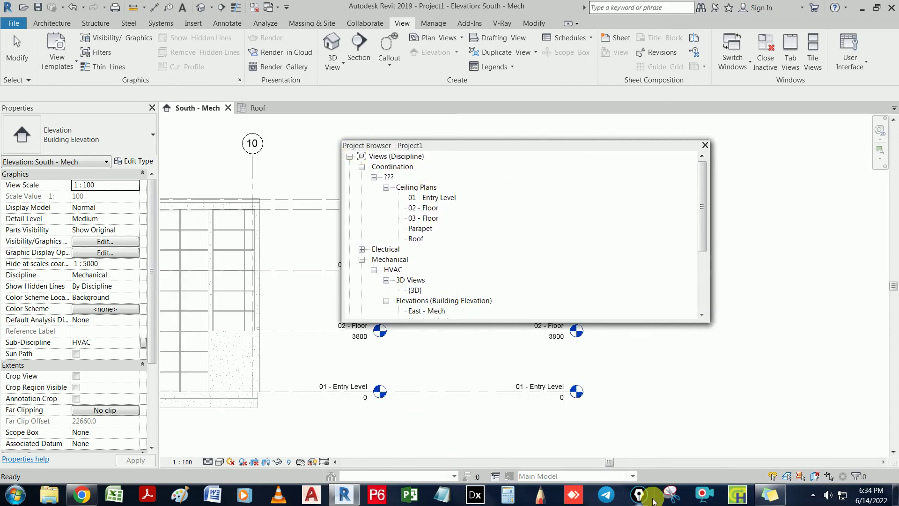
{"action": "left_click", "coordinate": [678, 496]}
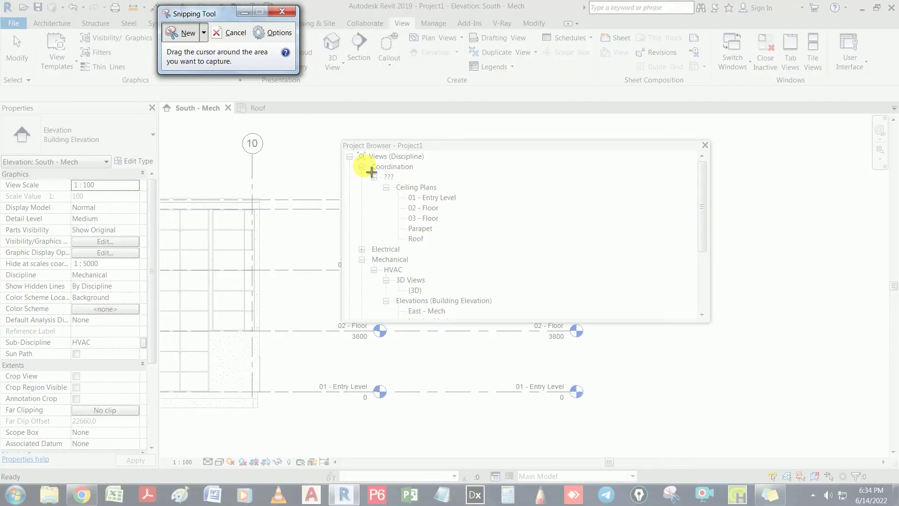
Snip the Project Browser list and draw red arrows labelled Mech and HVAC
{"action": "mouse_move", "coordinate": [347, 158]}
{"action": "left_mouse_down"}
{"action": "mouse_move", "coordinate": [677, 252]}
{"action": "mouse_move", "coordinate": [670, 245]}
{"action": "left_mouse_up"}
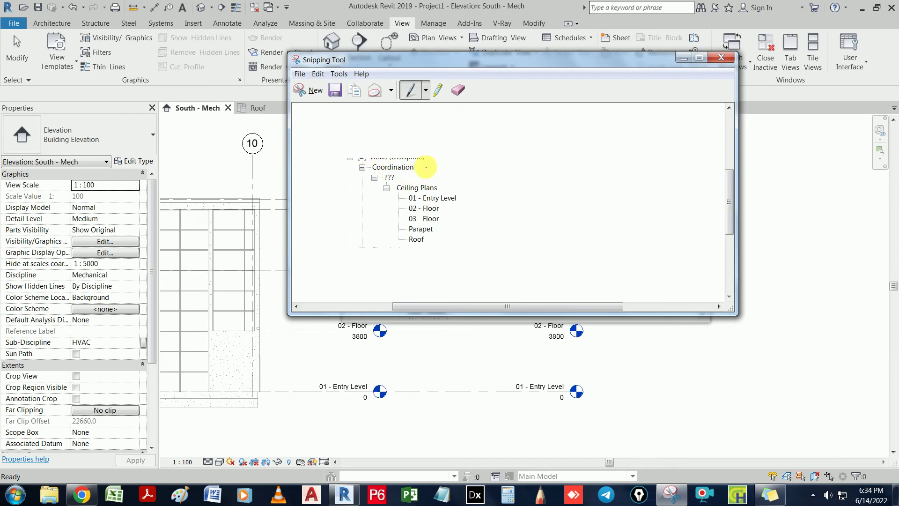
{"action": "left_click_drag", "start_coordinate": [425, 167], "coordinate": [498, 165]}
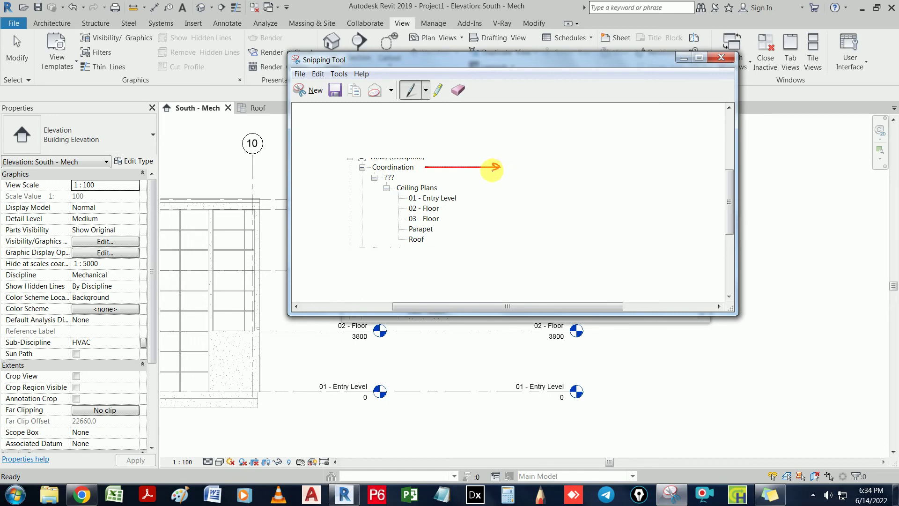
{"action": "left_click_drag", "start_coordinate": [533, 172], "coordinate": [569, 170]}
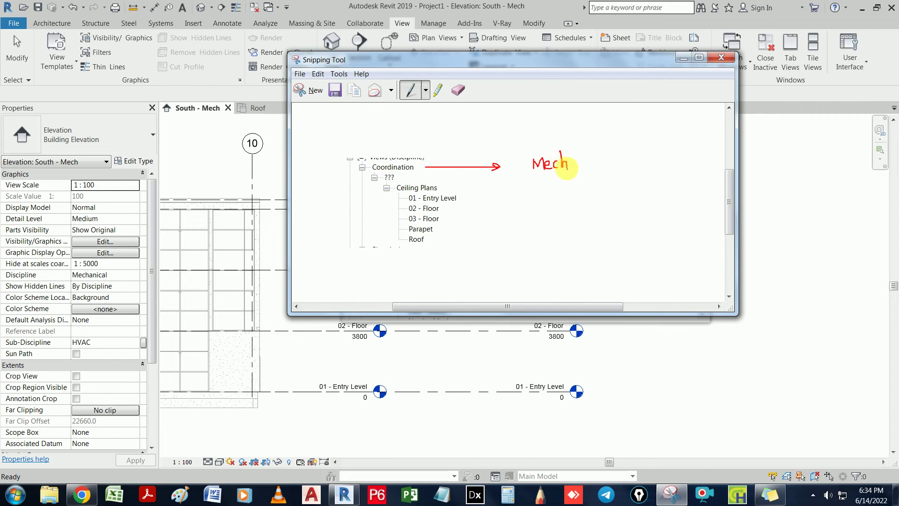
{"action": "left_click_drag", "start_coordinate": [397, 178], "coordinate": [505, 178]}
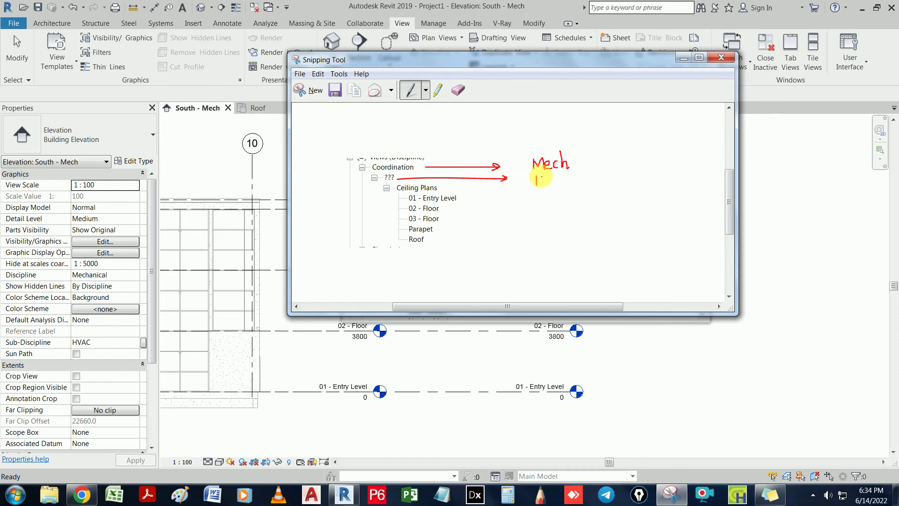
{"action": "left_click_drag", "start_coordinate": [537, 181], "coordinate": [548, 180]}
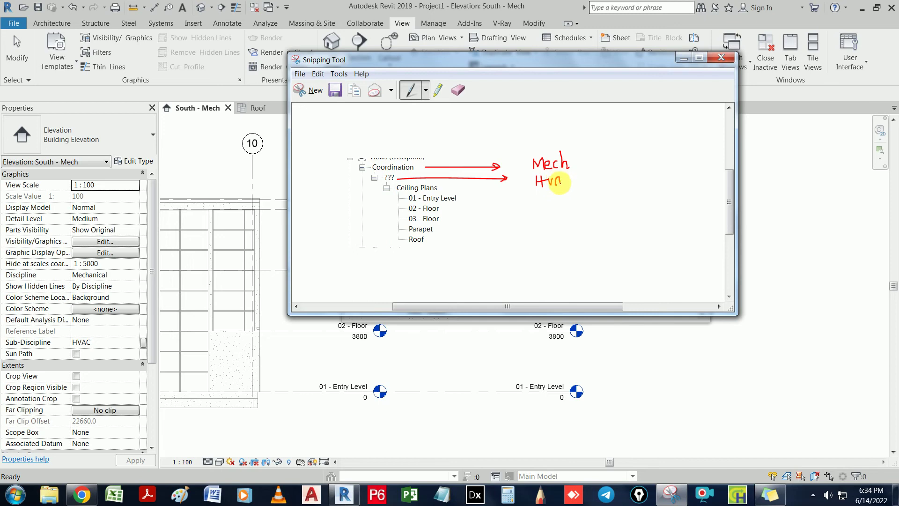
{"action": "left_click_drag", "start_coordinate": [562, 178], "coordinate": [570, 177]}
Erase the badly written letters and rewrite HVAC in red
{"action": "left_click", "coordinate": [458, 90]}
{"action": "mouse_move", "coordinate": [557, 188]}
{"action": "left_mouse_down"}
{"action": "mouse_move", "coordinate": [561, 175]}
{"action": "mouse_move", "coordinate": [574, 177]}
{"action": "left_mouse_up"}
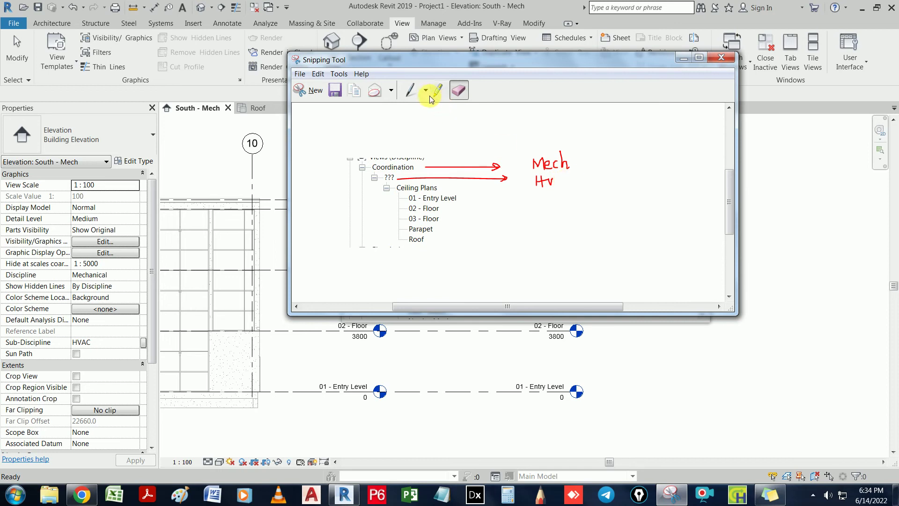
{"action": "left_click", "coordinate": [411, 90]}
{"action": "left_click", "coordinate": [556, 182]}
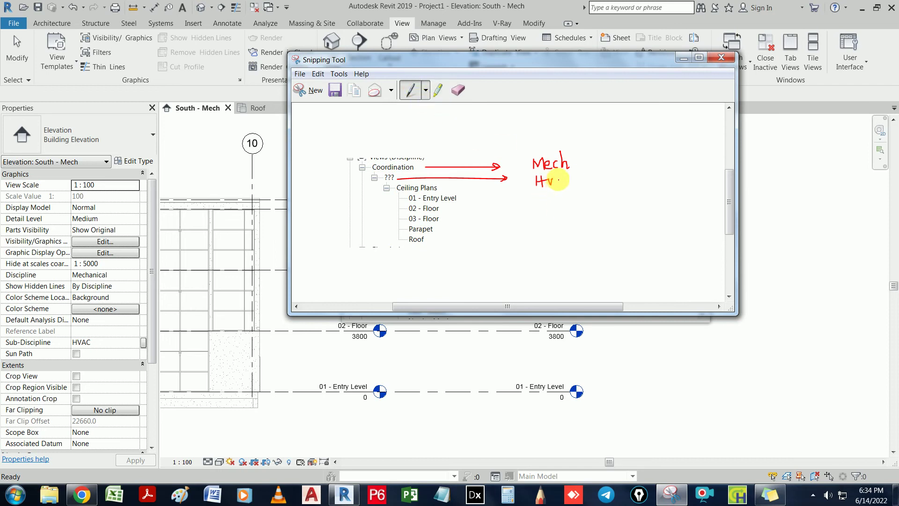
{"action": "left_click_drag", "start_coordinate": [555, 183], "coordinate": [567, 180]}
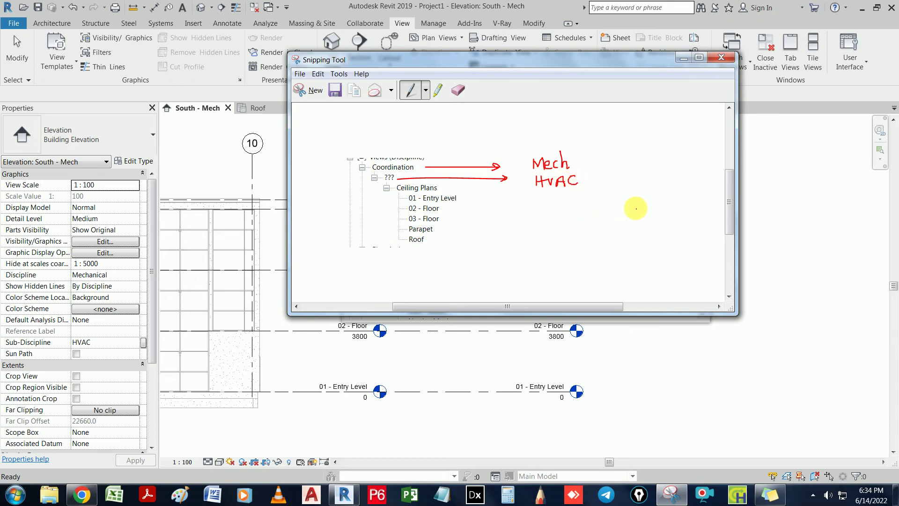
Add a brace arrow, circle the ??? item, write Ceiling Plan, then redock the Revit browser
{"action": "mouse_move", "coordinate": [462, 191]}
{"action": "left_mouse_down"}
{"action": "mouse_move", "coordinate": [462, 240]}
{"action": "mouse_move", "coordinate": [538, 215]}
{"action": "mouse_move", "coordinate": [537, 223]}
{"action": "left_mouse_up"}
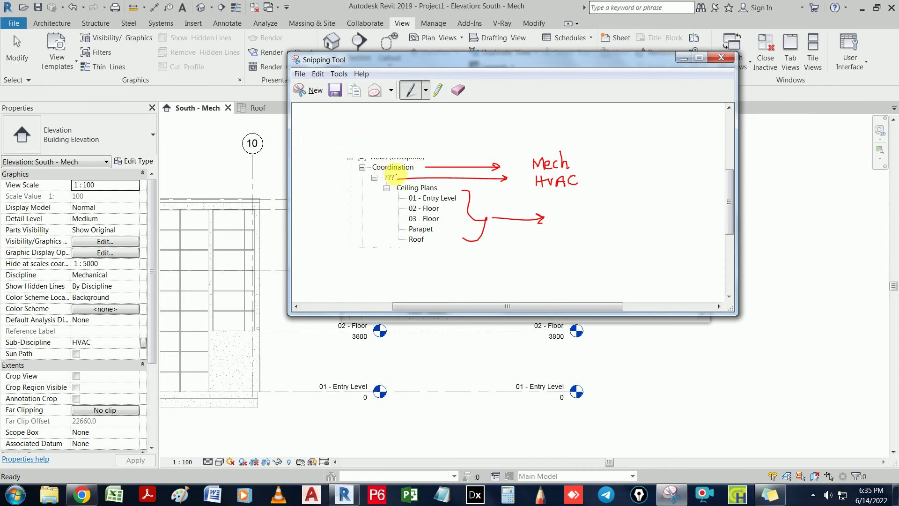
{"action": "left_click_drag", "start_coordinate": [396, 173], "coordinate": [401, 179]}
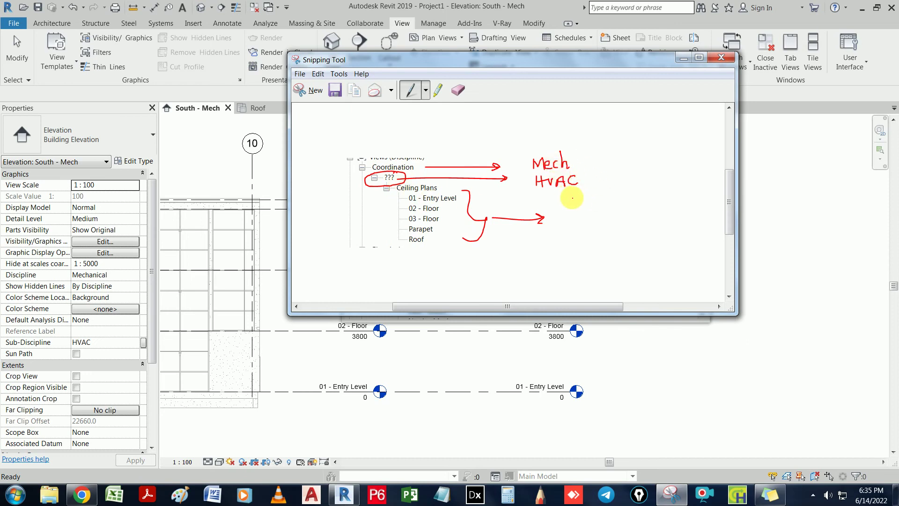
{"action": "left_click_drag", "start_coordinate": [574, 190], "coordinate": [581, 193]}
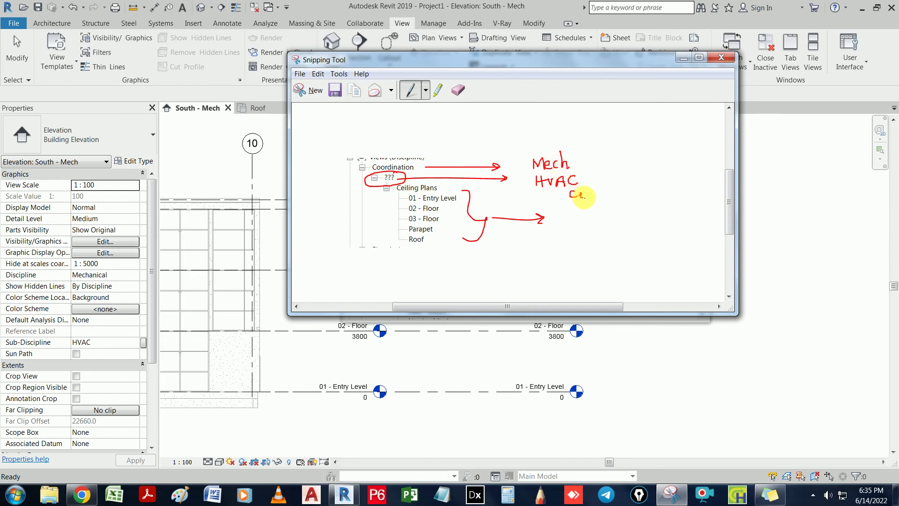
{"action": "left_click", "coordinate": [587, 188]}
{"action": "mouse_move", "coordinate": [593, 186]}
{"action": "left_mouse_down"}
{"action": "mouse_move", "coordinate": [591, 196]}
{"action": "mouse_move", "coordinate": [611, 191]}
{"action": "mouse_move", "coordinate": [607, 202]}
{"action": "mouse_move", "coordinate": [621, 189]}
{"action": "mouse_move", "coordinate": [642, 195]}
{"action": "mouse_move", "coordinate": [608, 213]}
{"action": "mouse_move", "coordinate": [633, 211]}
{"action": "mouse_move", "coordinate": [615, 223]}
{"action": "mouse_move", "coordinate": [636, 224]}
{"action": "left_mouse_up"}
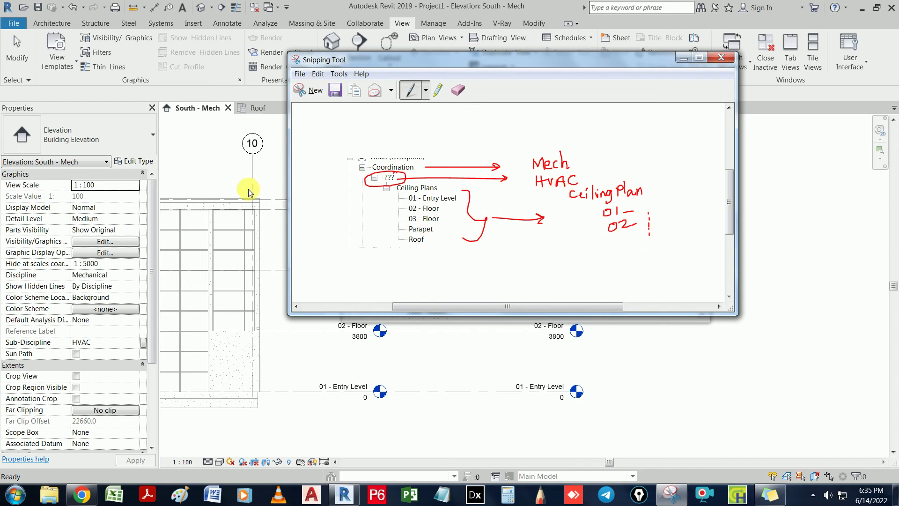
{"action": "left_click", "coordinate": [236, 160]}
{"action": "left_click_drag", "start_coordinate": [468, 144], "coordinate": [894, 153]}
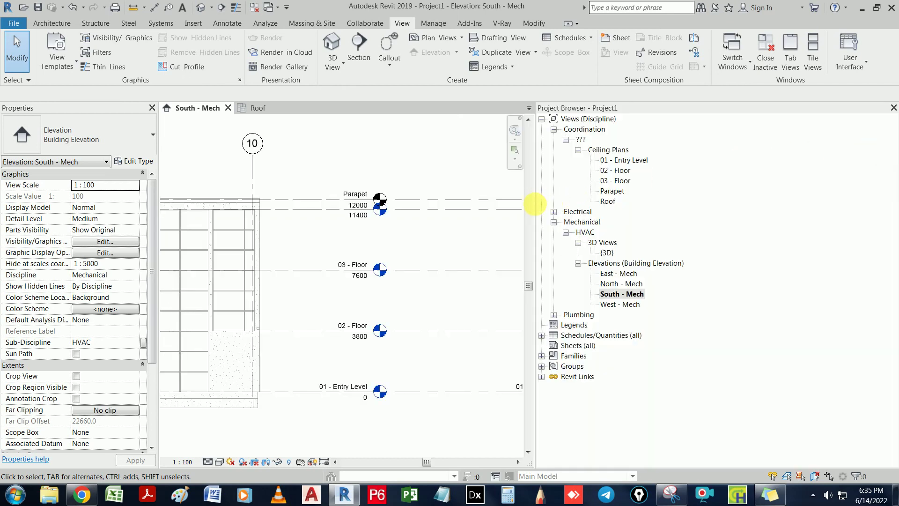
Widen the elevation area and Shift-select ceiling plans 01 - Entry Level through Roof
{"action": "left_click_drag", "start_coordinate": [536, 206], "coordinate": [804, 206]}
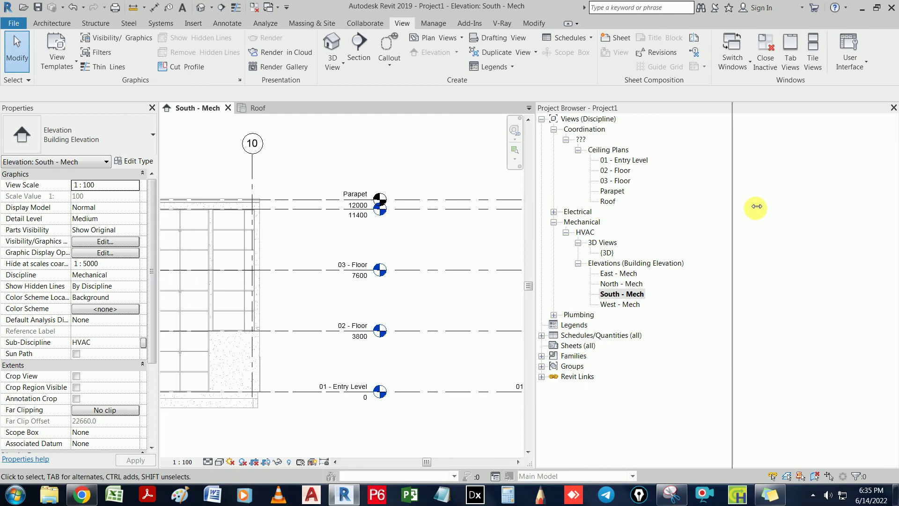
{"action": "left_click", "coordinate": [879, 160]}
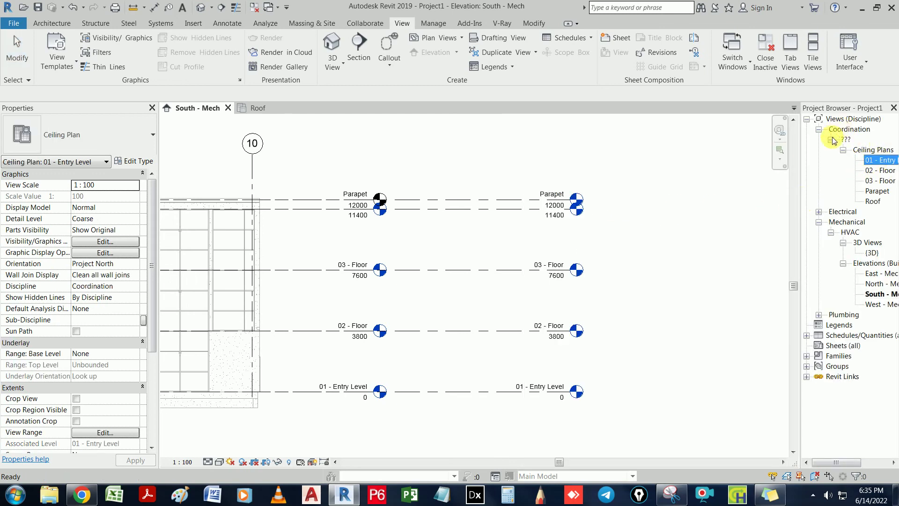
{"action": "left_click", "coordinate": [557, 175]}
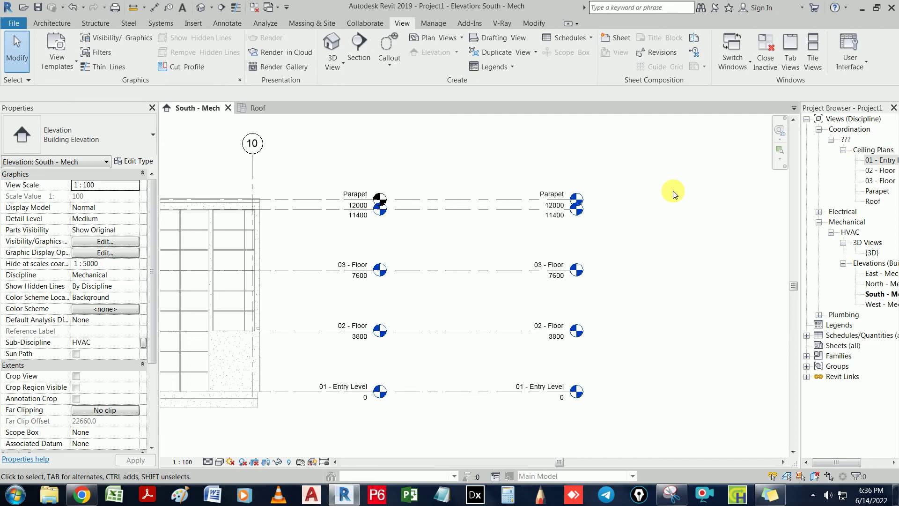
{"action": "left_click", "coordinate": [880, 160]}
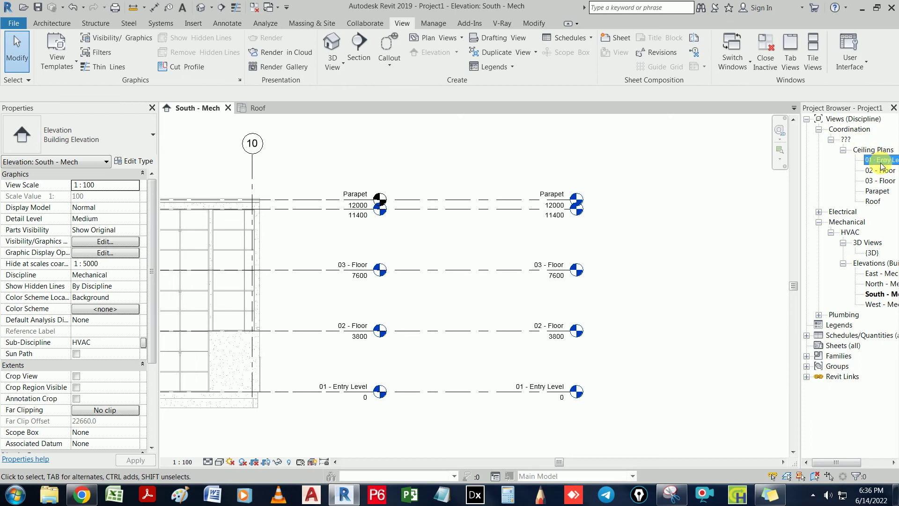
{"action": "left_click", "coordinate": [872, 201], "text": "shift"}
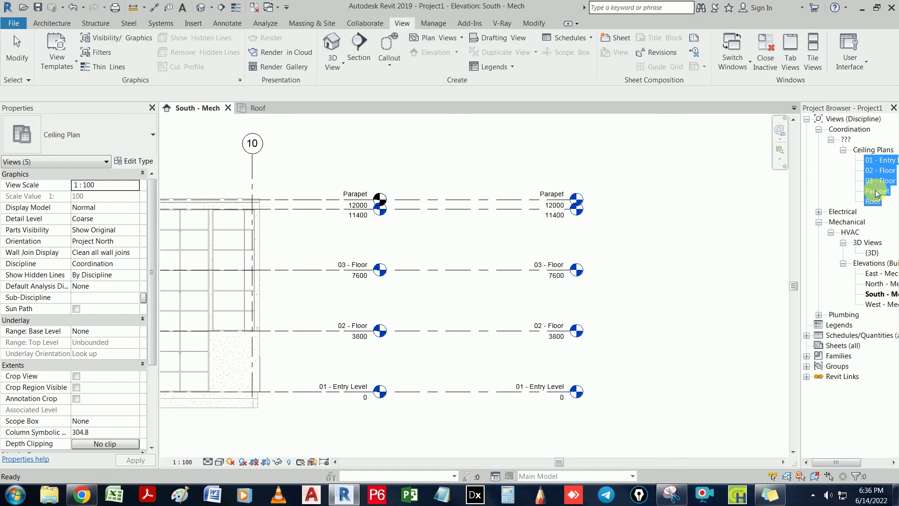
{"action": "left_click", "coordinate": [877, 160]}
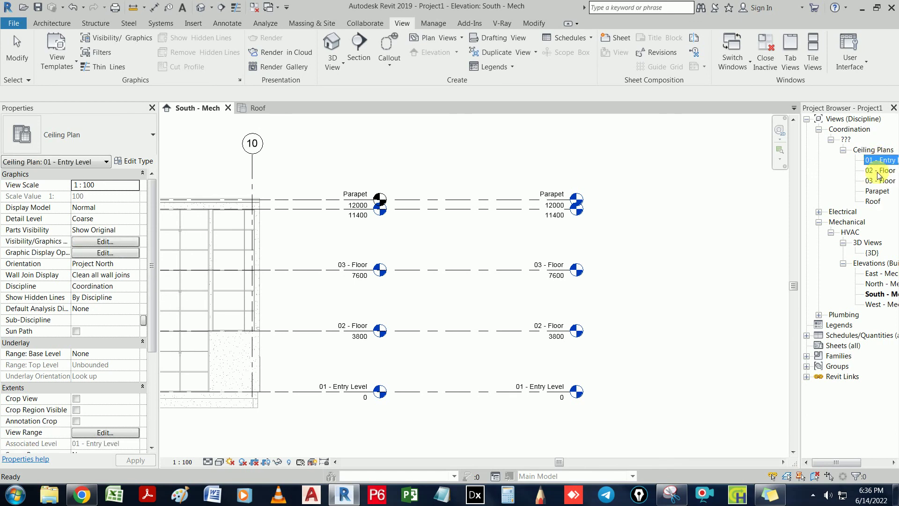
{"action": "left_click", "coordinate": [877, 200], "text": "shift"}
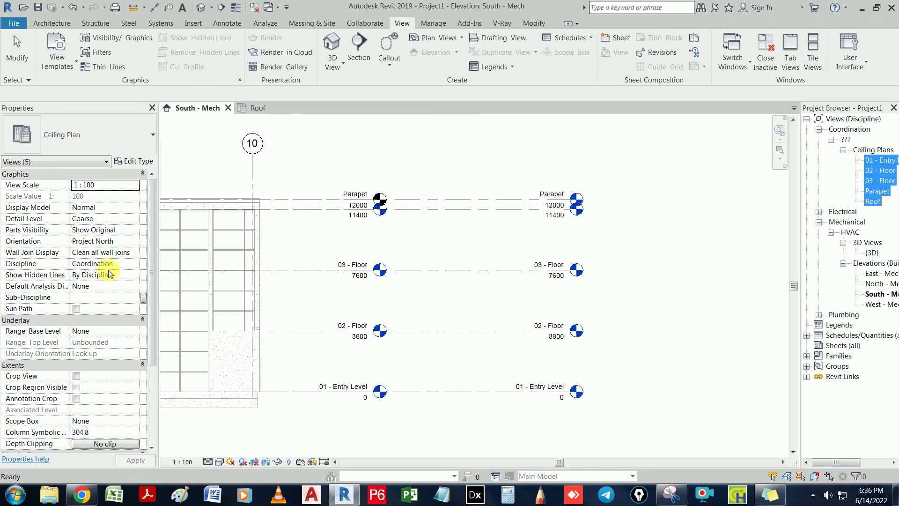
{"action": "left_click", "coordinate": [139, 264]}
{"action": "left_click", "coordinate": [135, 263]}
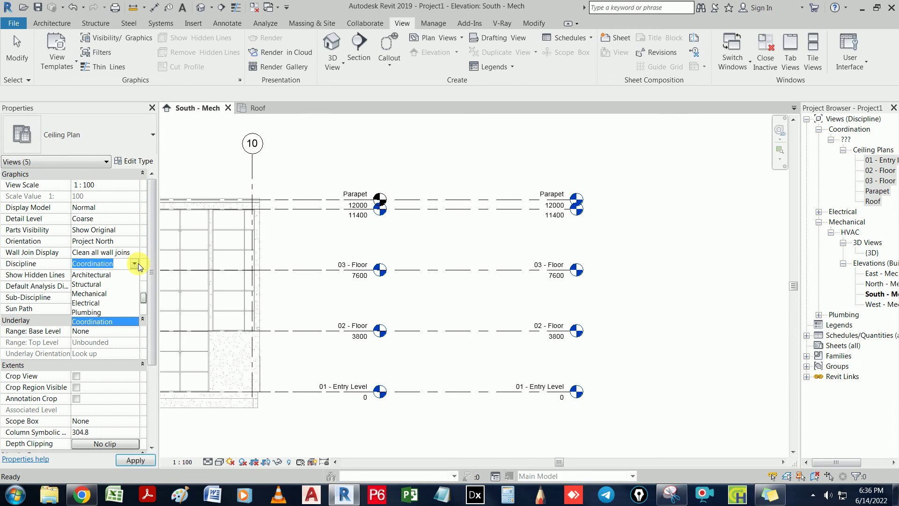
{"action": "left_click", "coordinate": [121, 294]}
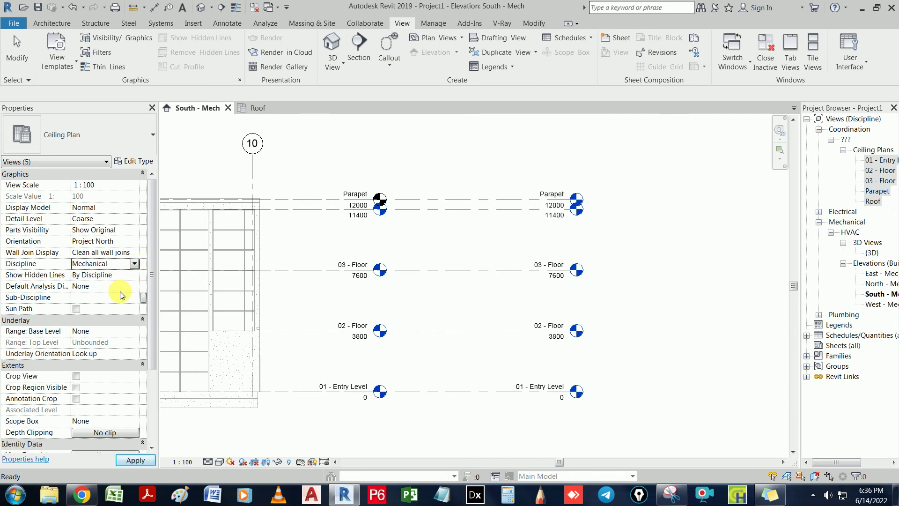
{"action": "left_click", "coordinate": [132, 299]}
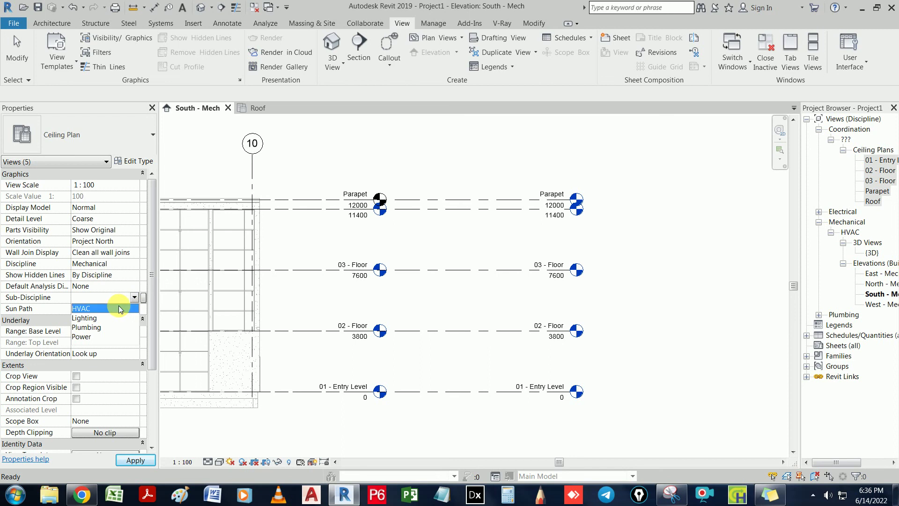
{"action": "left_click", "coordinate": [119, 309]}
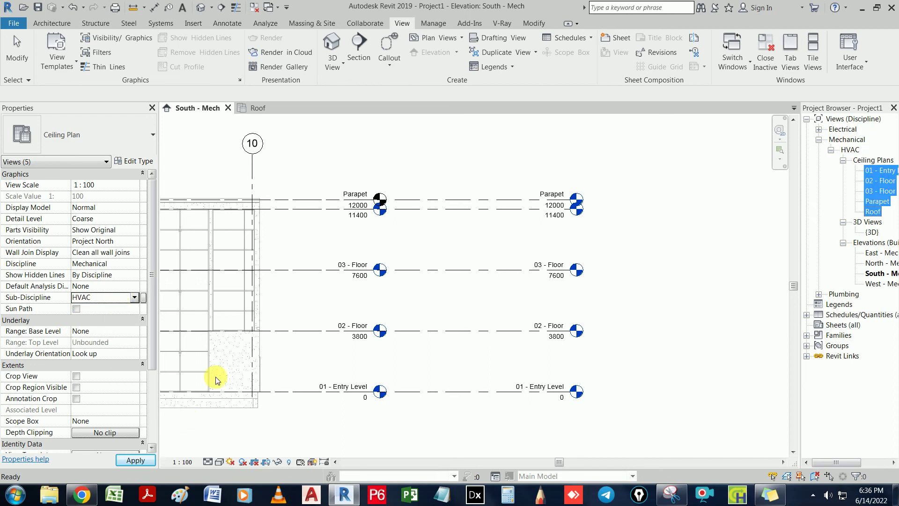
{"action": "left_click", "coordinate": [311, 156]}
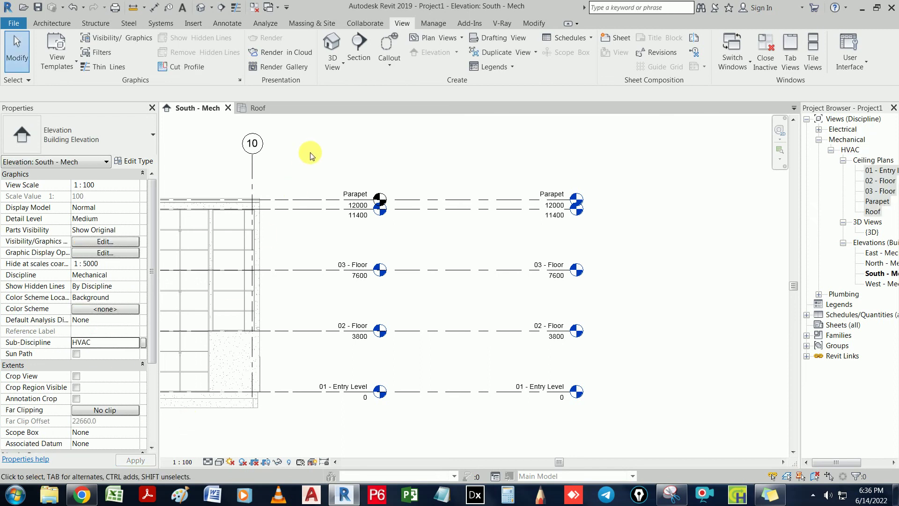
{"action": "left_click", "coordinate": [867, 170]}
{"action": "left_click", "coordinate": [847, 150]}
{"action": "left_click", "coordinate": [870, 171]}
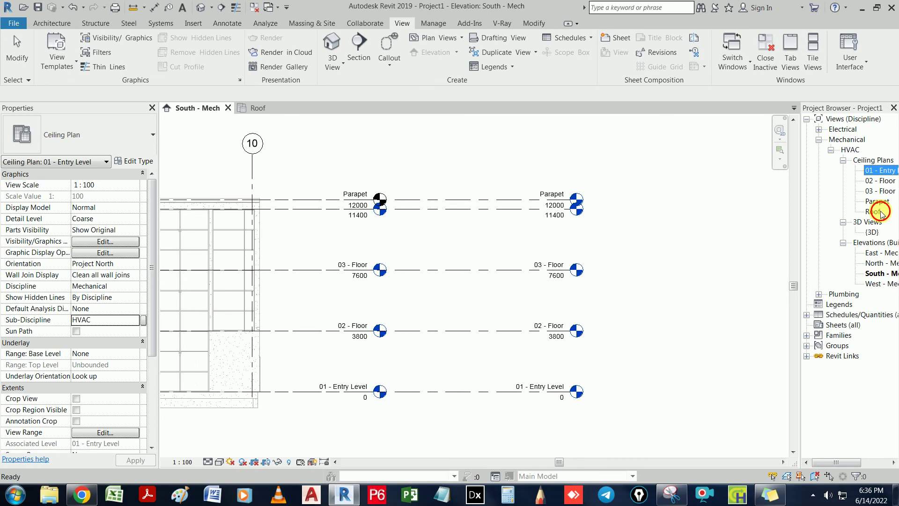
{"action": "left_click", "coordinate": [761, 167]}
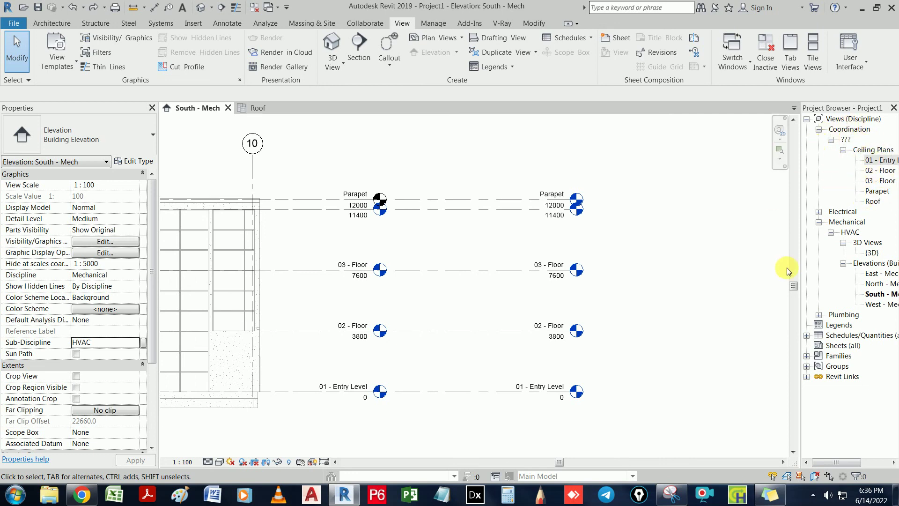
Set Discipline to Mechanical and Sub-Discipline to HVAC for the five selected ceiling plans
{"action": "left_click", "coordinate": [707, 242]}
{"action": "left_click", "coordinate": [875, 160]}
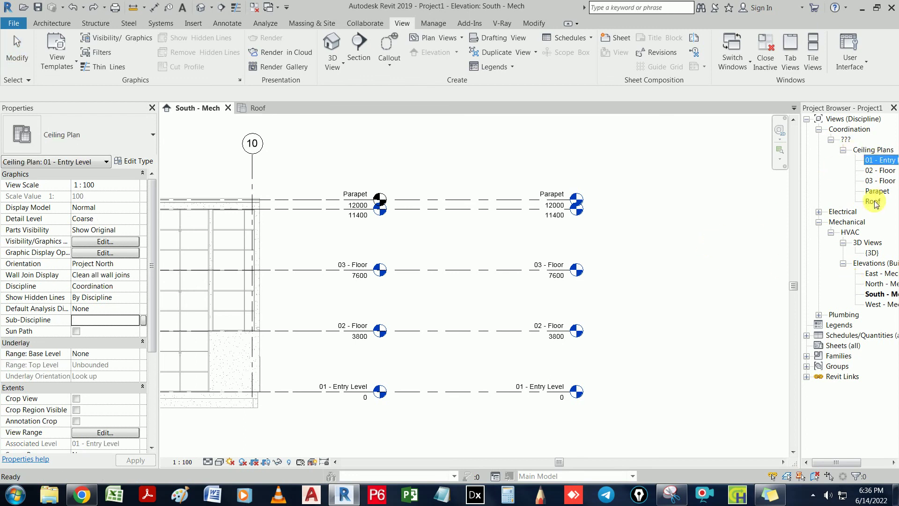
{"action": "left_click", "coordinate": [873, 202], "text": "shift"}
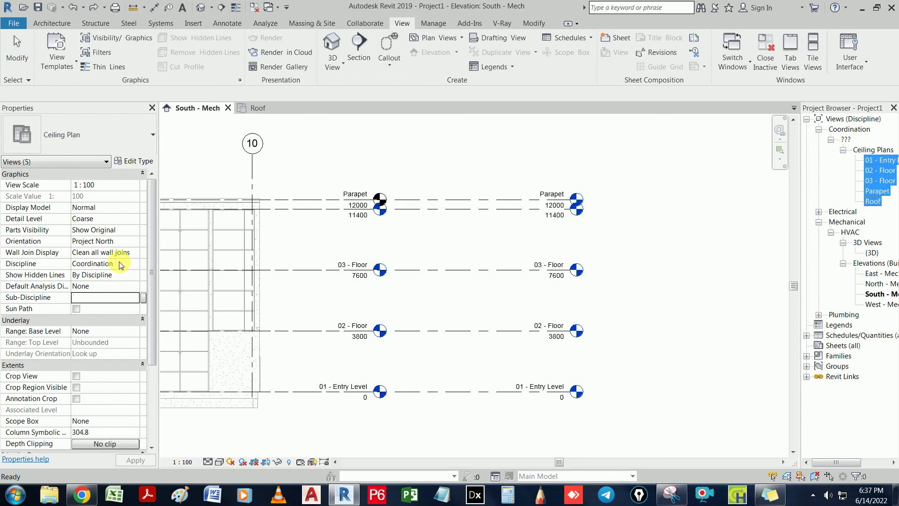
{"action": "left_click", "coordinate": [136, 265]}
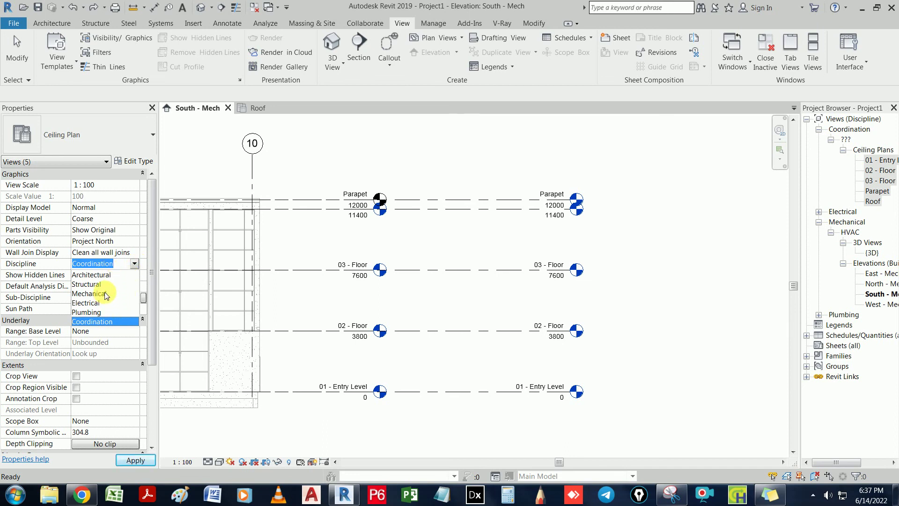
{"action": "left_click", "coordinate": [105, 295]}
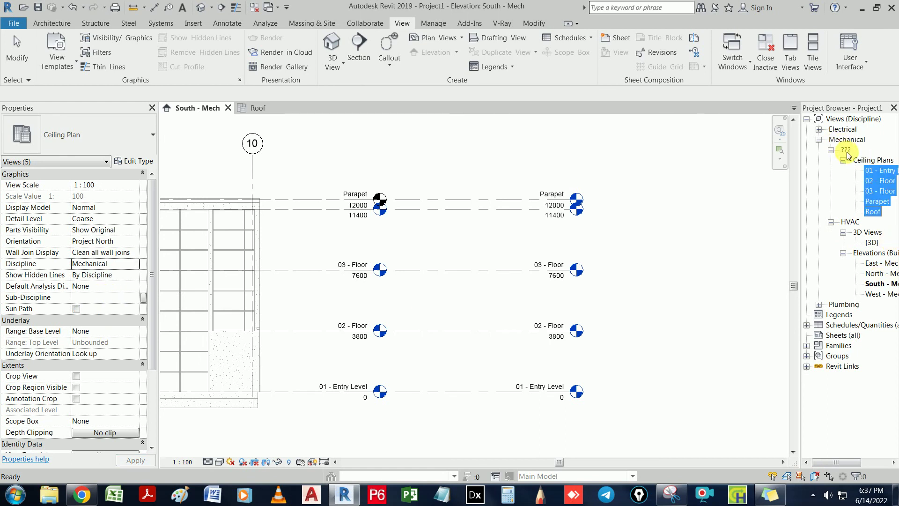
{"action": "left_click", "coordinate": [140, 300]}
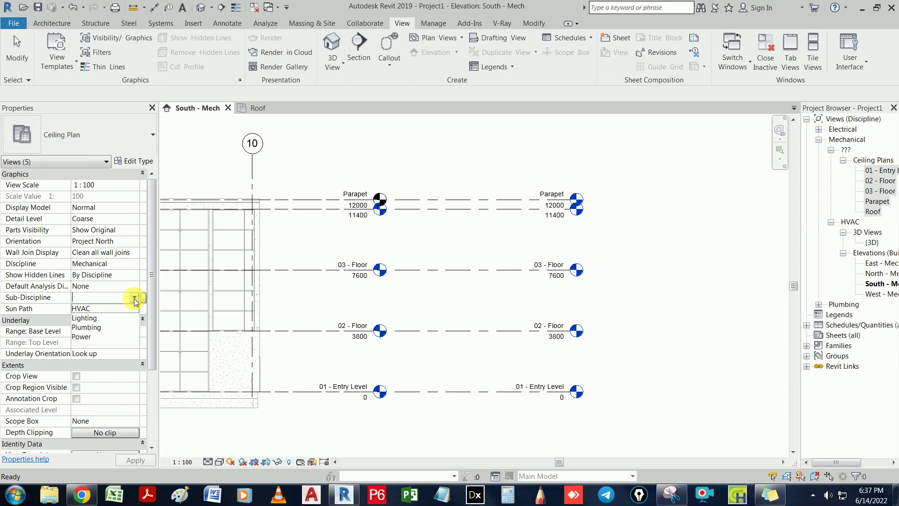
{"action": "left_click", "coordinate": [110, 309]}
{"action": "left_click", "coordinate": [136, 460]}
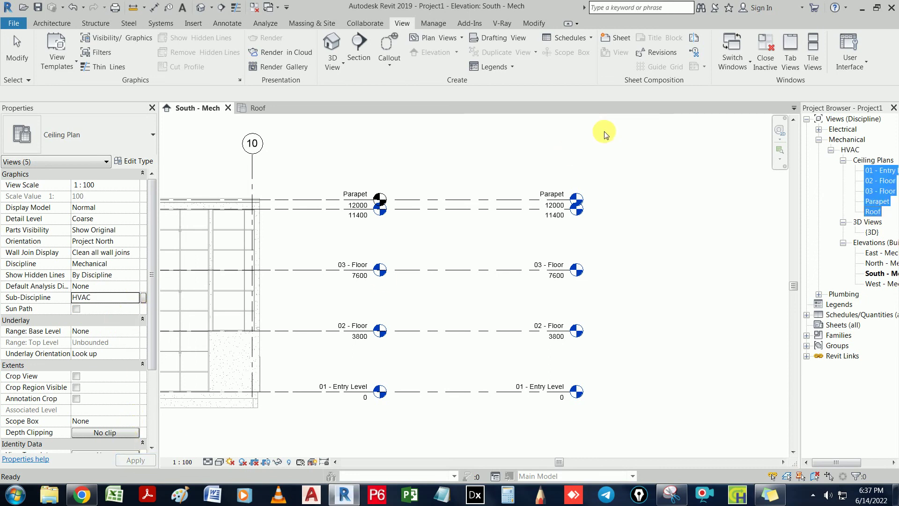
{"action": "left_click", "coordinate": [604, 134]}
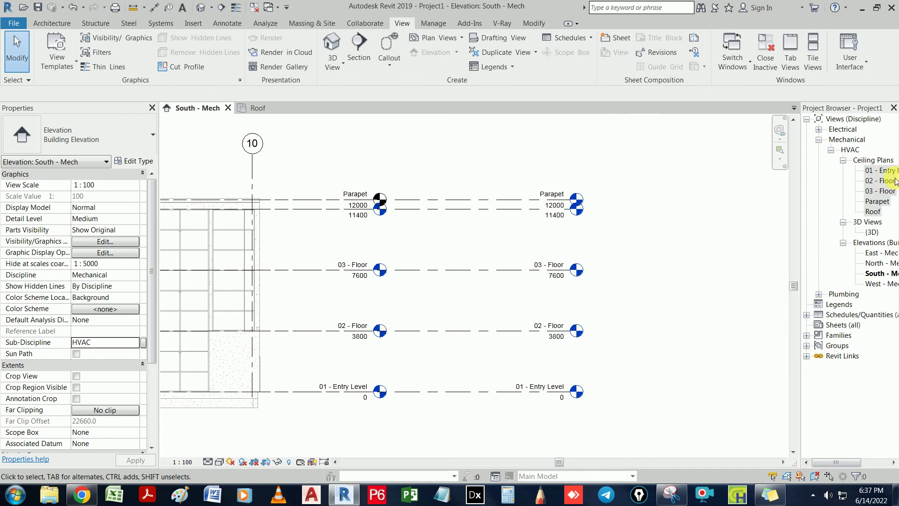
{"action": "double_click", "coordinate": [879, 170]}
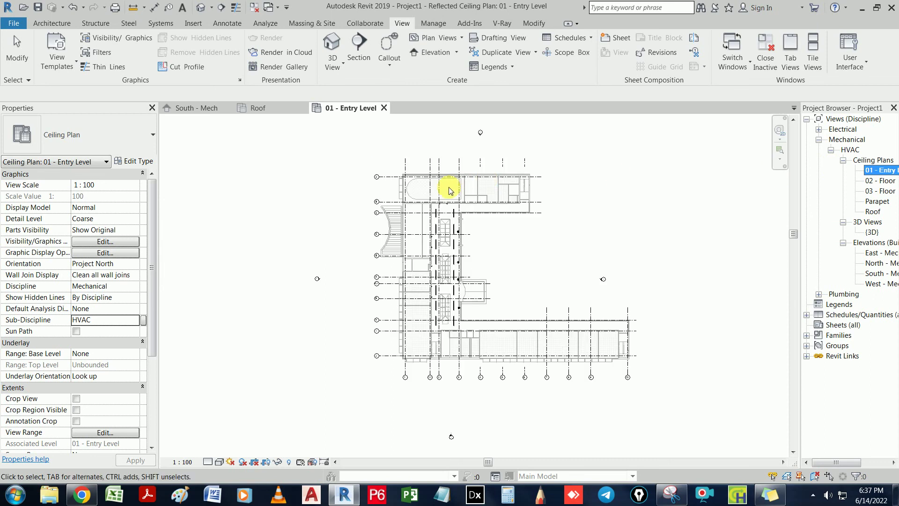
Open the Default 3D View, zoom in, and set Fine detail with the Shaded visual style
{"action": "left_click", "coordinate": [201, 8]}
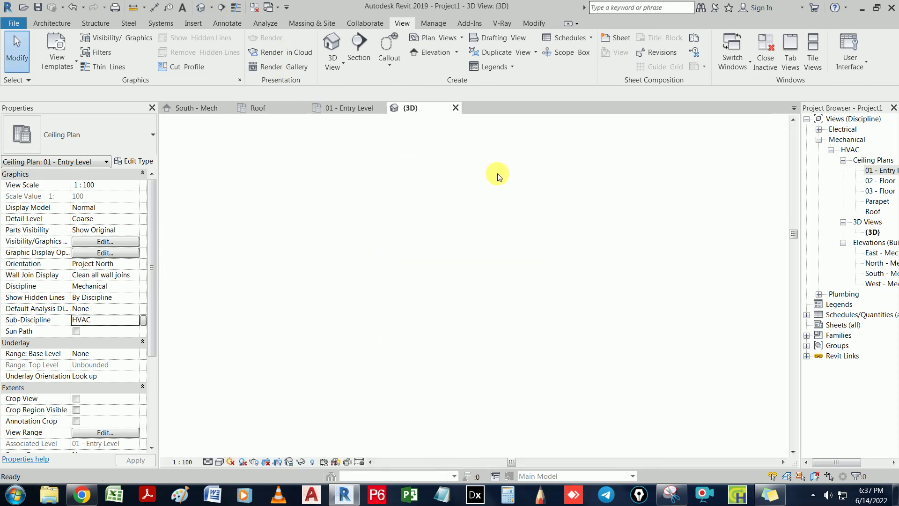
{"action": "scroll", "coordinate": [457, 225], "scroll_direction": "up", "scroll_amount": 4}
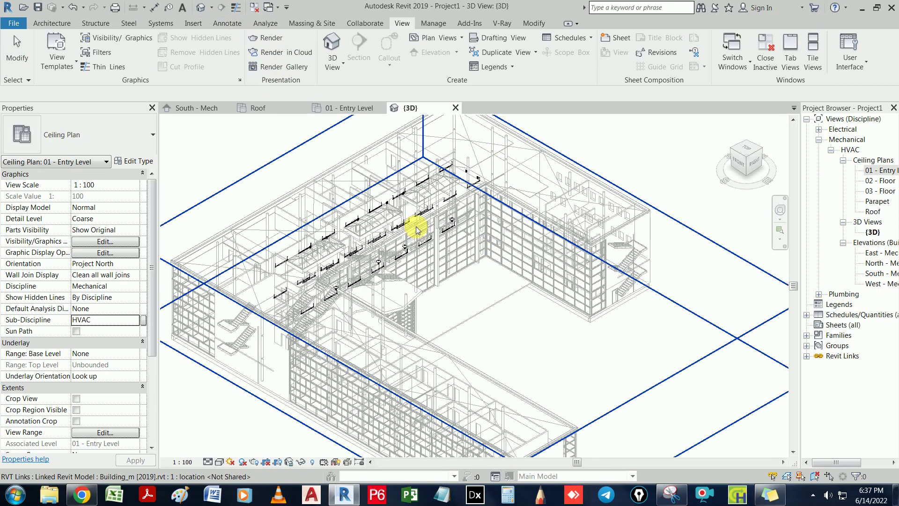
{"action": "scroll", "coordinate": [417, 229], "scroll_direction": "up", "scroll_amount": 2}
{"action": "scroll", "coordinate": [487, 319], "scroll_direction": "up", "scroll_amount": 2}
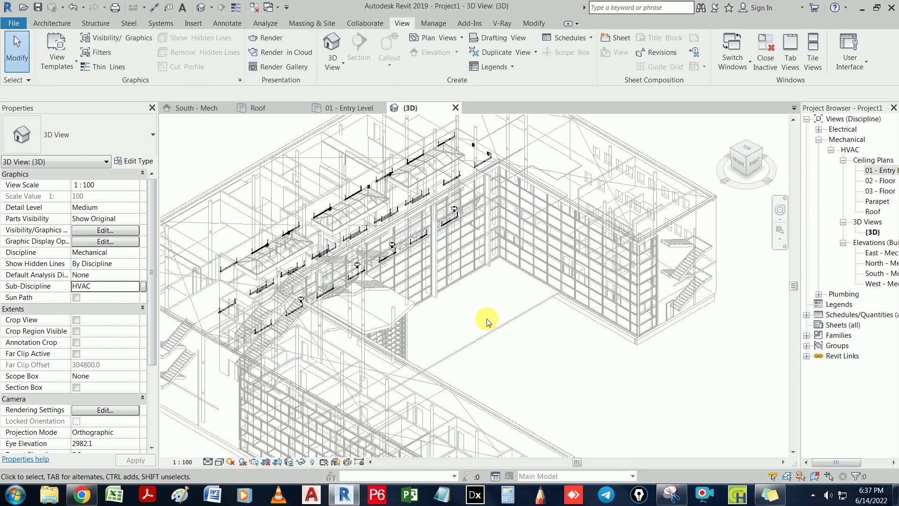
{"action": "scroll", "coordinate": [481, 320], "scroll_direction": "up", "scroll_amount": 2}
{"action": "scroll", "coordinate": [519, 237], "scroll_direction": "up", "scroll_amount": 2}
{"action": "scroll", "coordinate": [471, 237], "scroll_direction": "up", "scroll_amount": 1}
{"action": "left_click", "coordinate": [207, 462]}
{"action": "left_click", "coordinate": [218, 446]}
{"action": "left_click", "coordinate": [220, 465]}
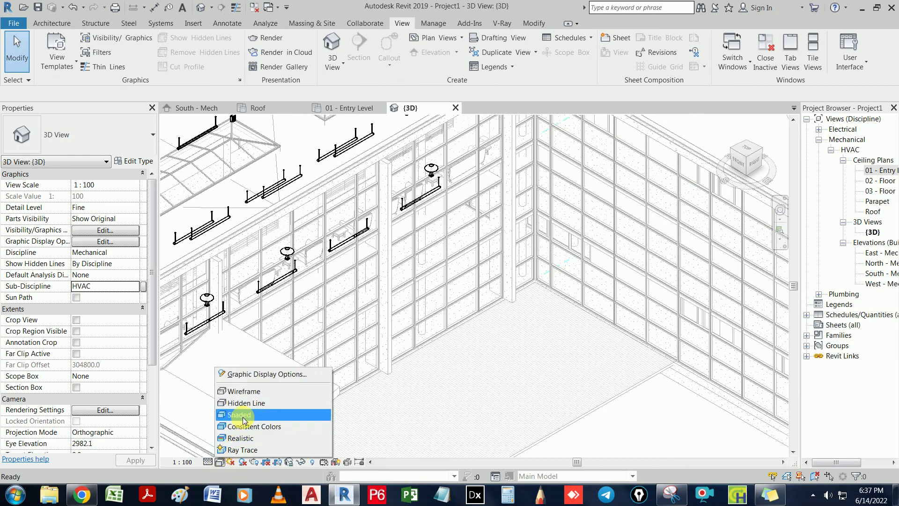
{"action": "left_click", "coordinate": [235, 415]}
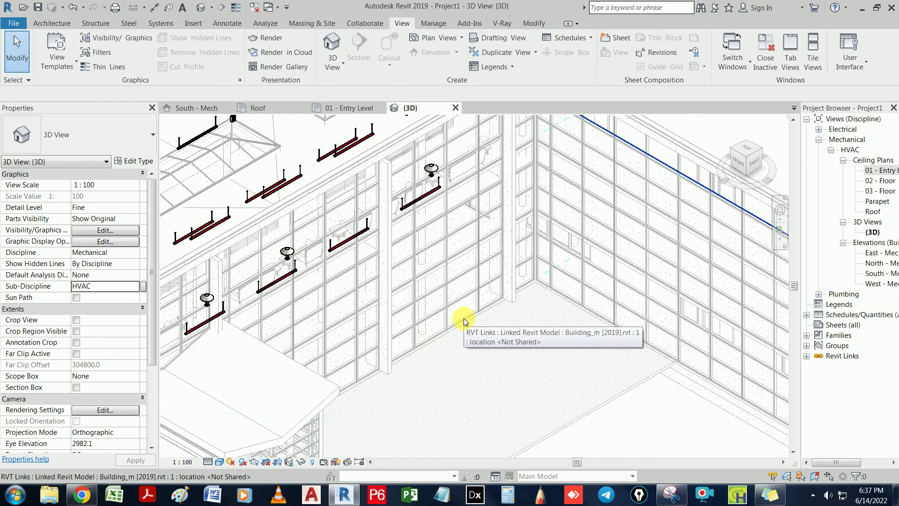
{"action": "scroll", "coordinate": [465, 319], "scroll_direction": "down", "scroll_amount": 2}
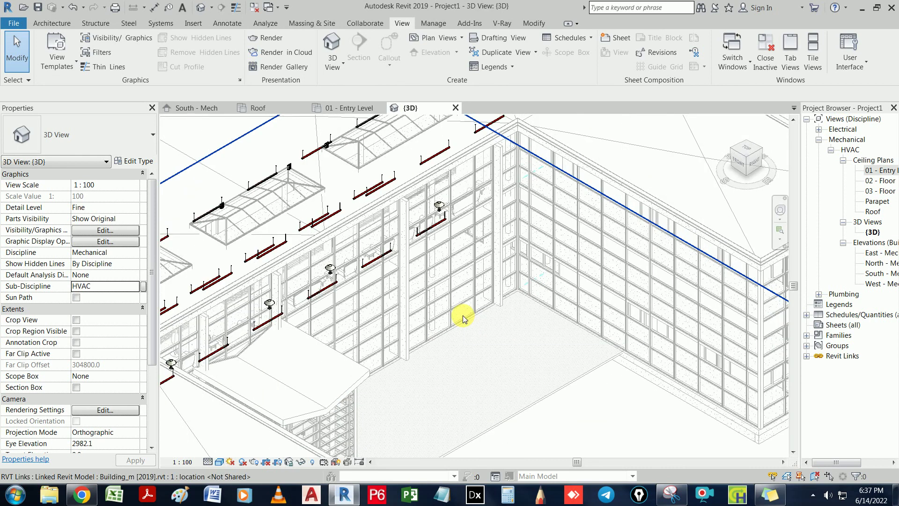